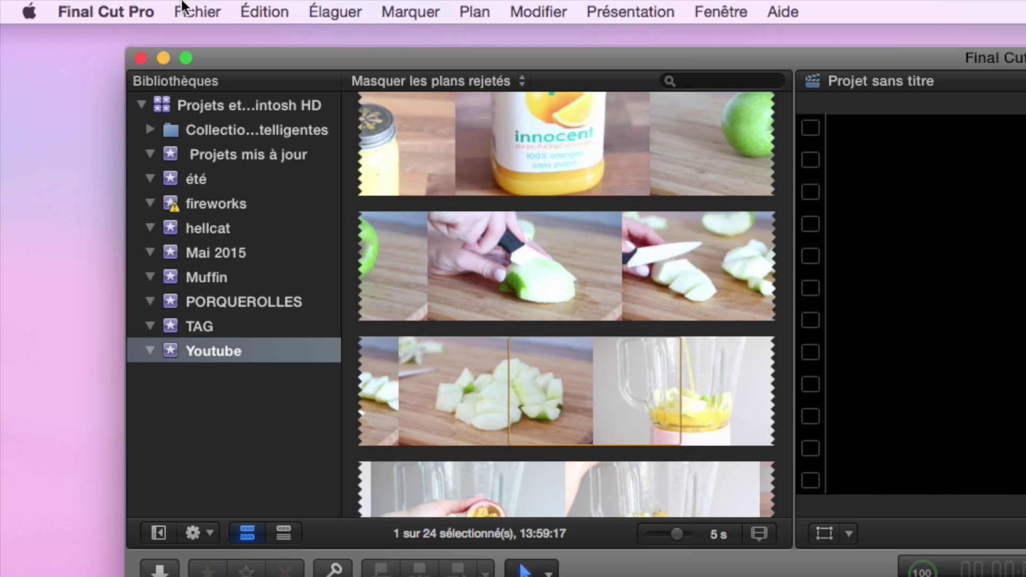
- Open the new project settings, check the custom audio and render options, and cancel without creating a project
click(85, 0)
mouse_move(232, 47)
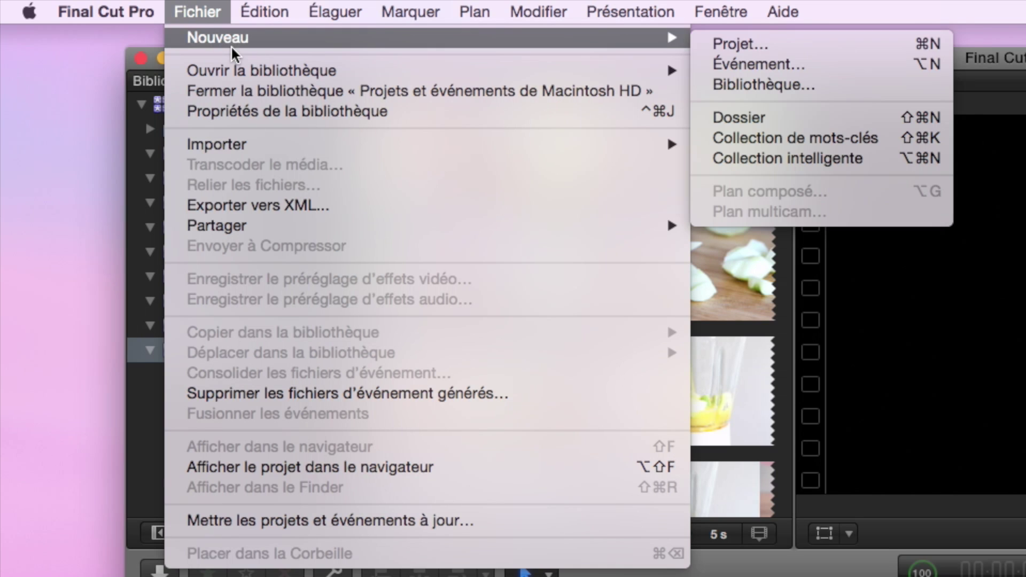
click(732, 43)
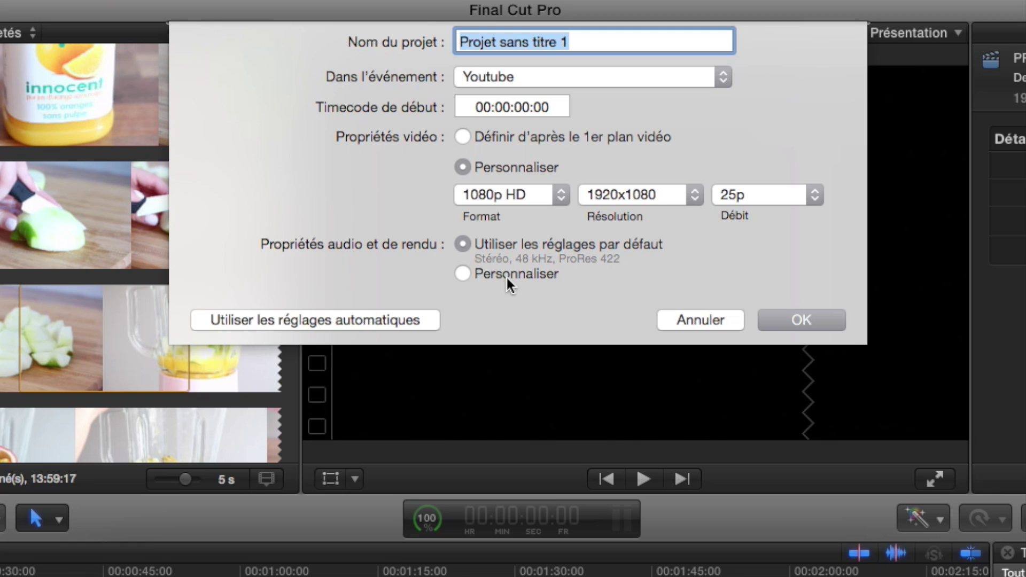
click(468, 275)
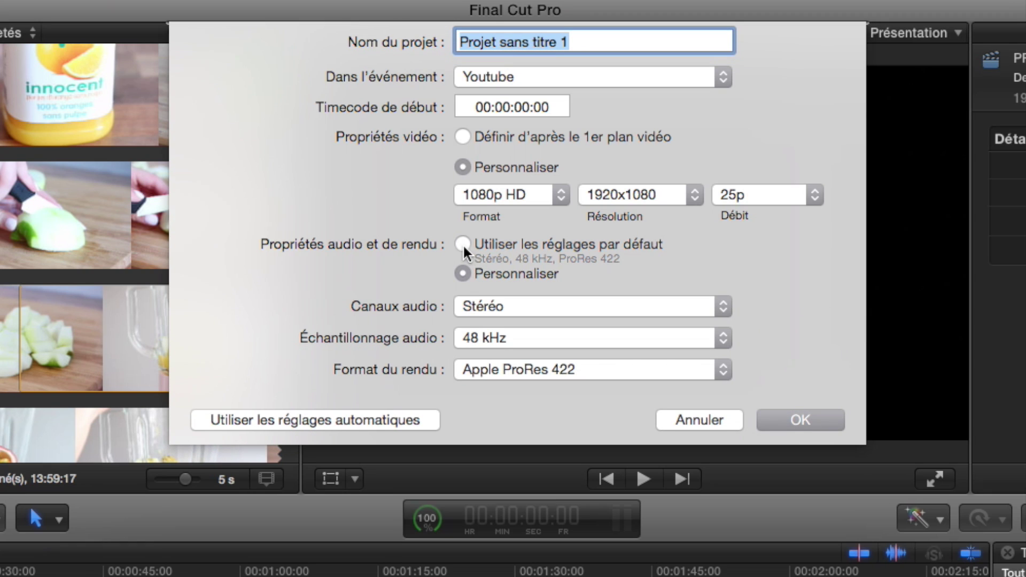
click(462, 244)
click(699, 321)
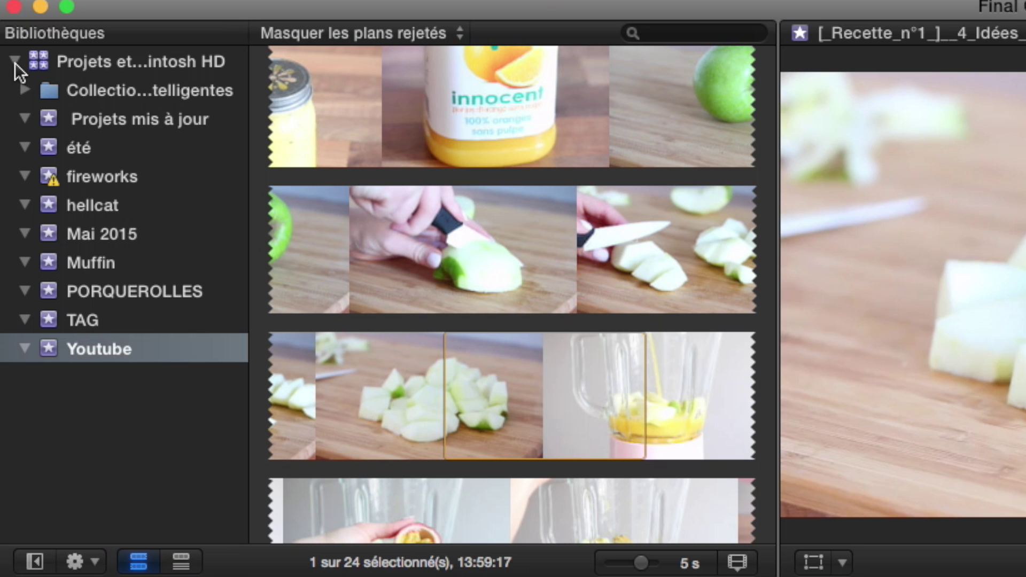
- Select a range of about 15 seconds in the JAI_CASSÉ_MON_TÉLÉPHONE clip and add it to the start of the empty timeline
scroll(594, 207, down, 15)
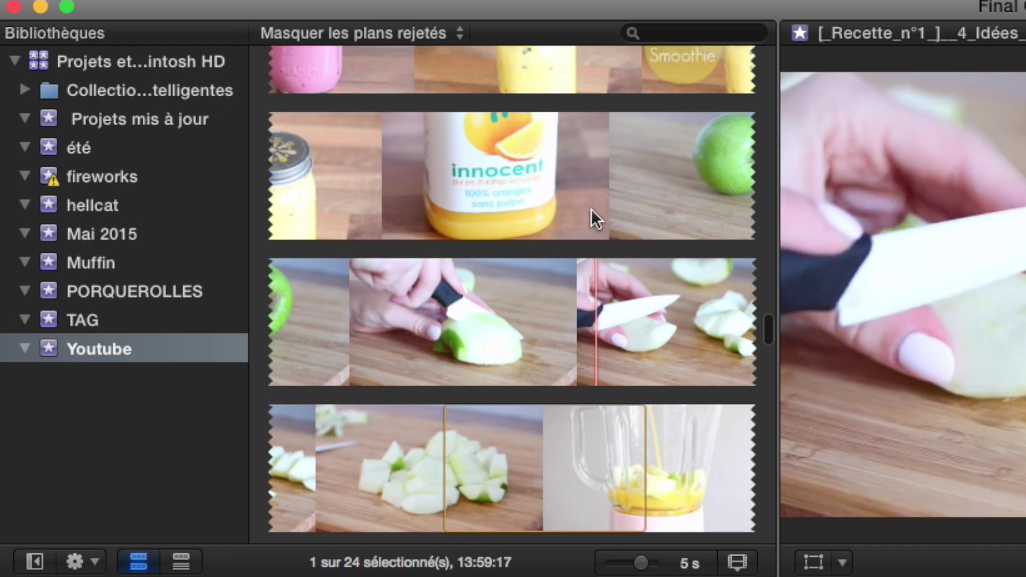
scroll(579, 234, up, 15)
scroll(580, 236, down, 5)
scroll(577, 237, up, 1)
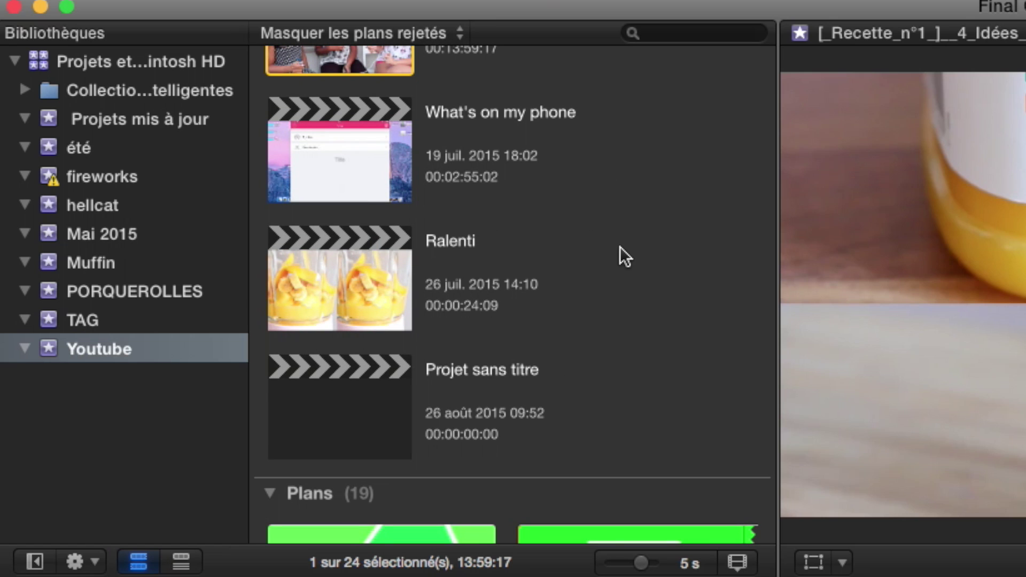
scroll(620, 247, down, 2)
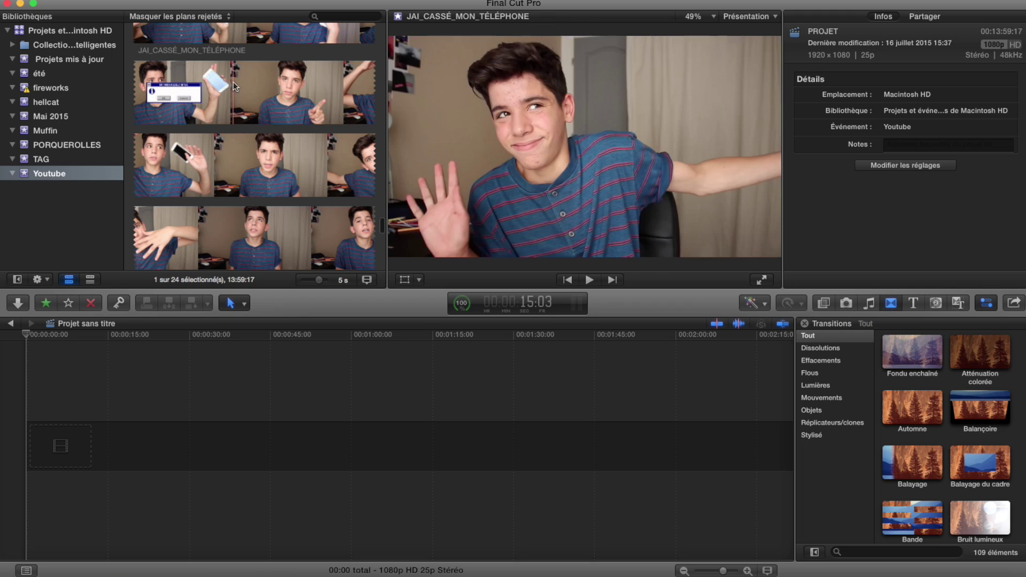
click(233, 81)
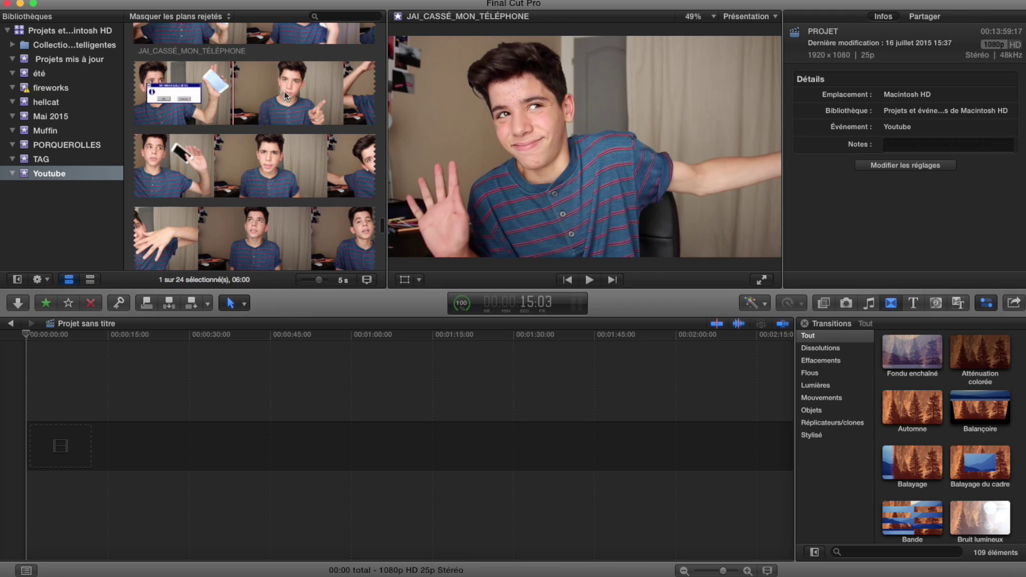
drag(242, 89, 364, 96)
drag(349, 140, 167, 231)
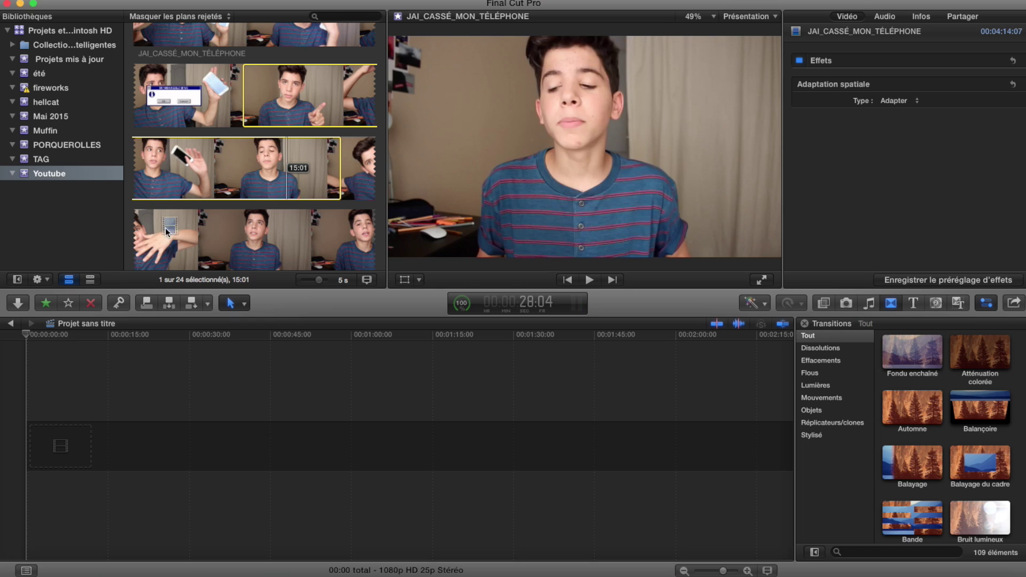
drag(112, 356, 64, 432)
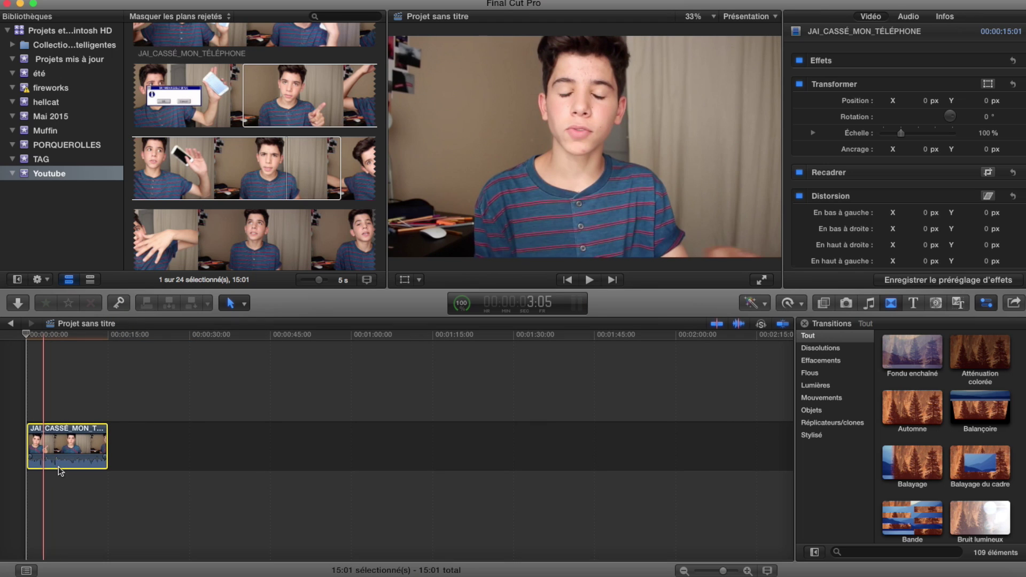
- Extend the end of the timeline clip to about 57 seconds and move the playhead to about 9 seconds
drag(107, 446, 350, 451)
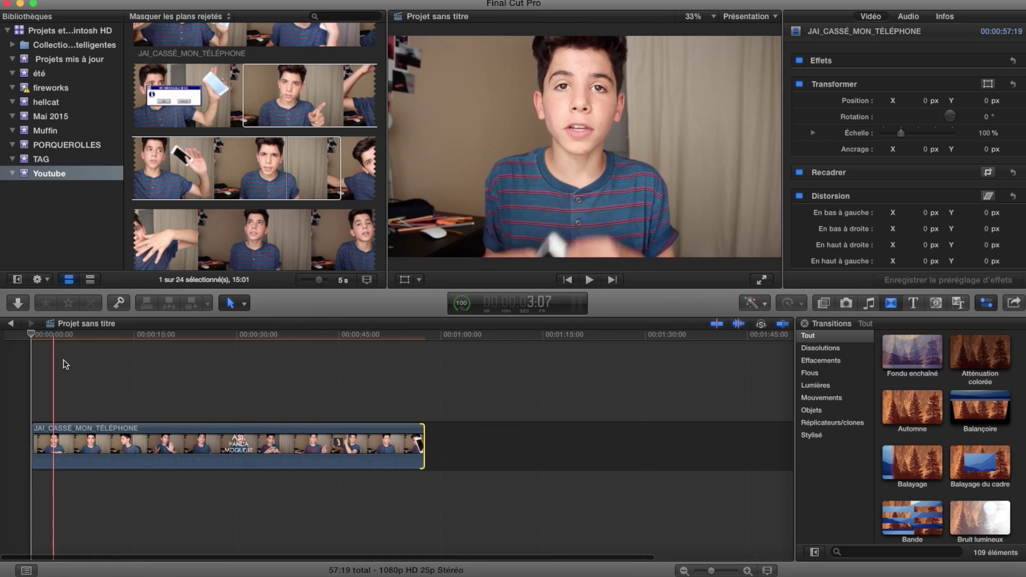
click(140, 353)
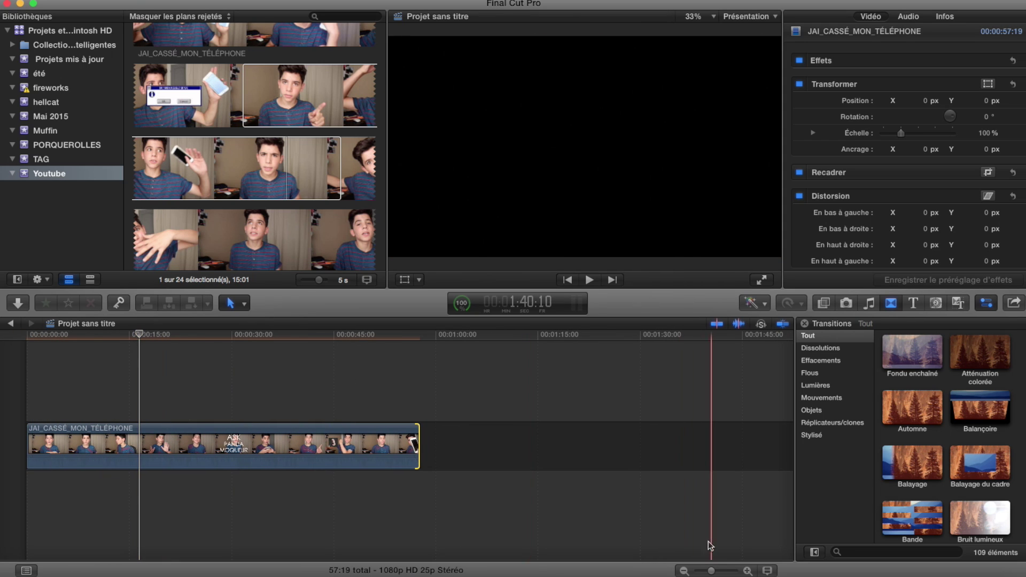
drag(712, 572, 716, 571)
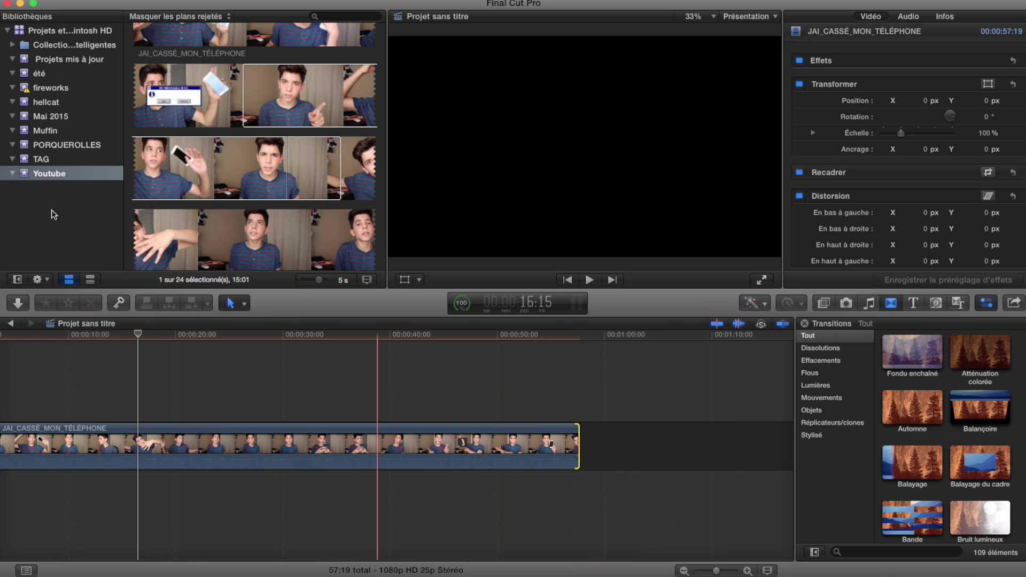
scroll(171, 358, left, 3)
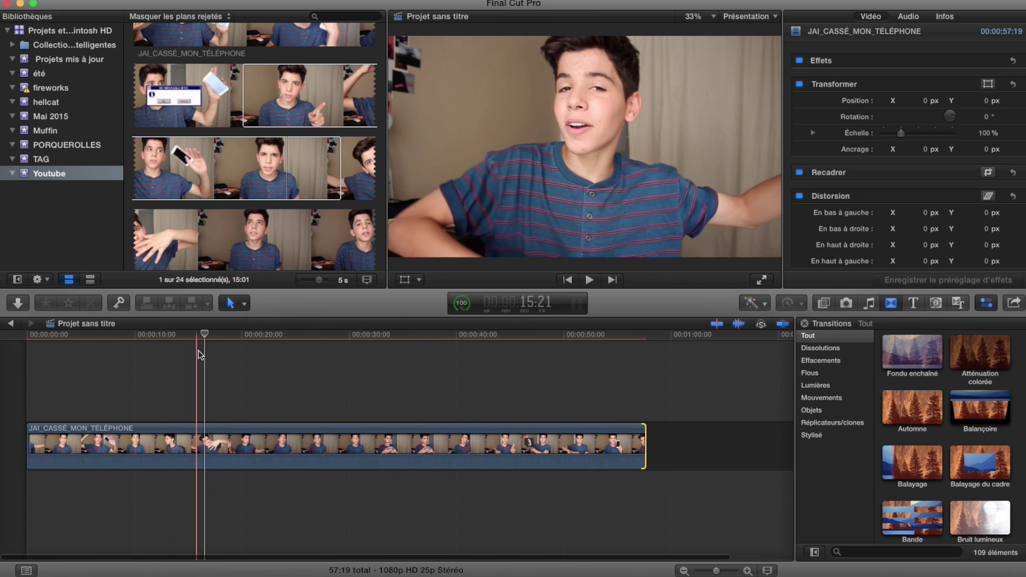
drag(205, 335, 126, 337)
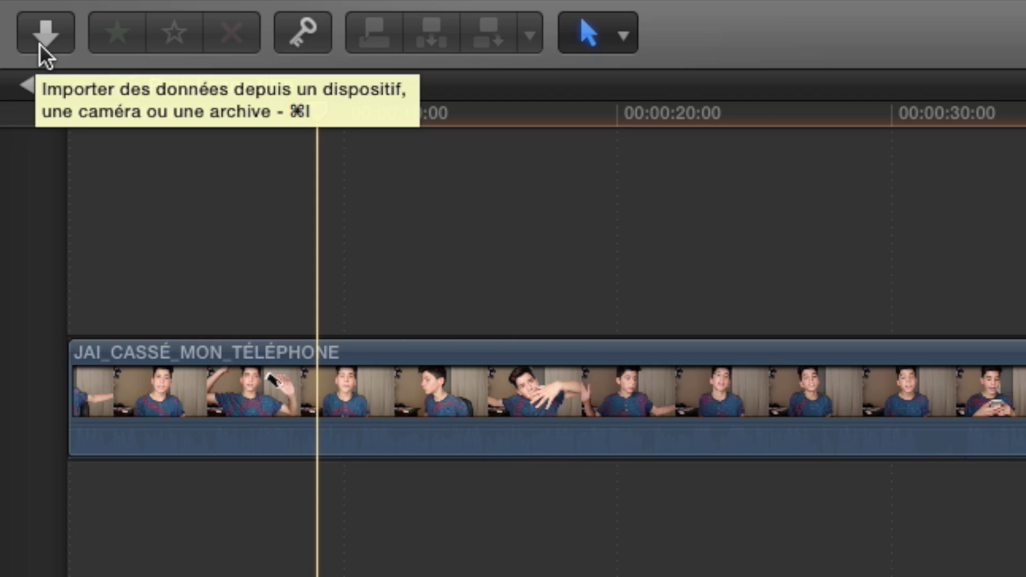
- Cut the timeline clip with the Blade tool (Lame de rasoir) at about 12 and 15 seconds
click(615, 35)
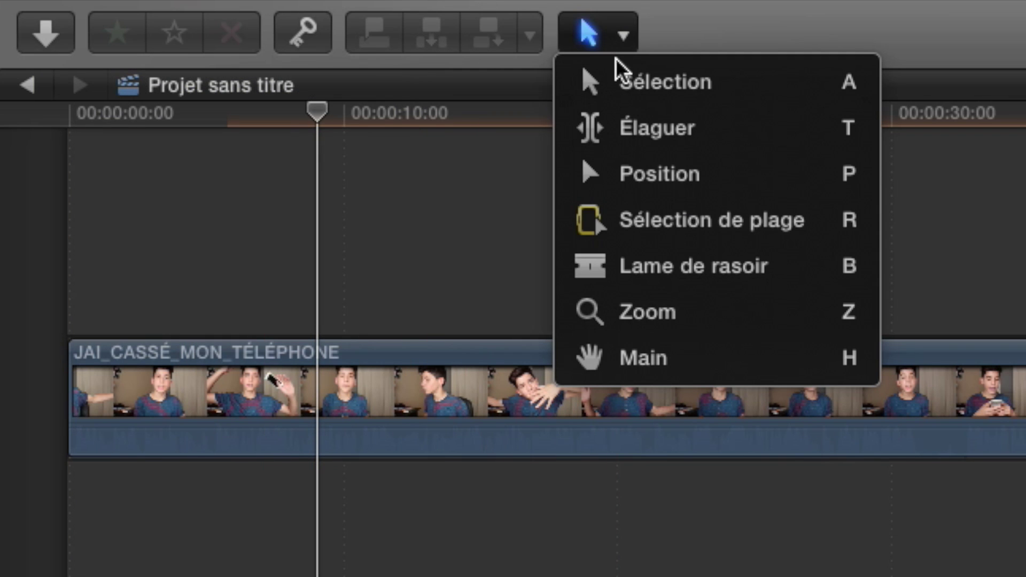
click(653, 281)
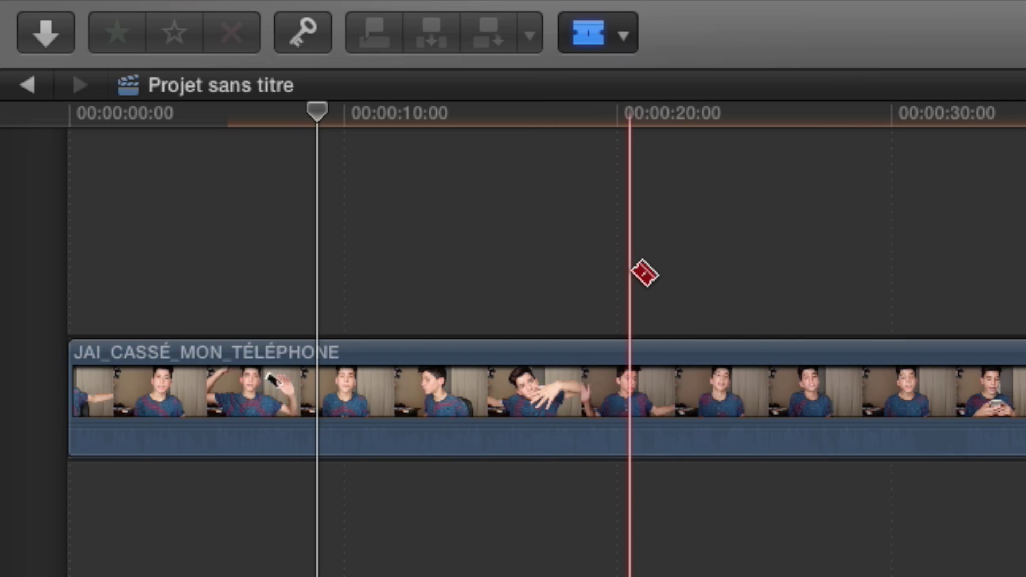
click(393, 389)
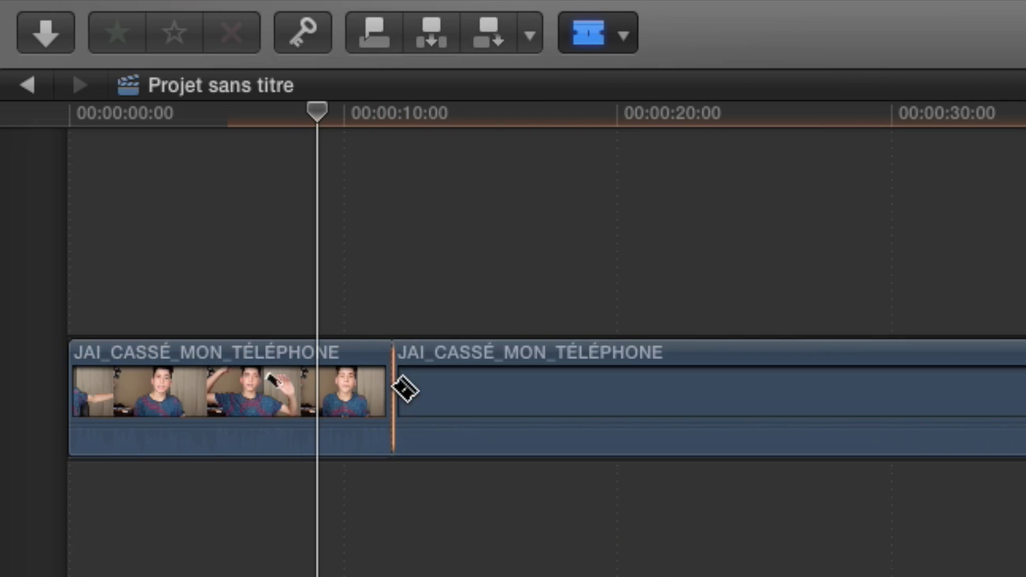
click(490, 406)
- Select the range from about 17 to 24 seconds in the third clip with the Range Selection tool and delete it
click(607, 43)
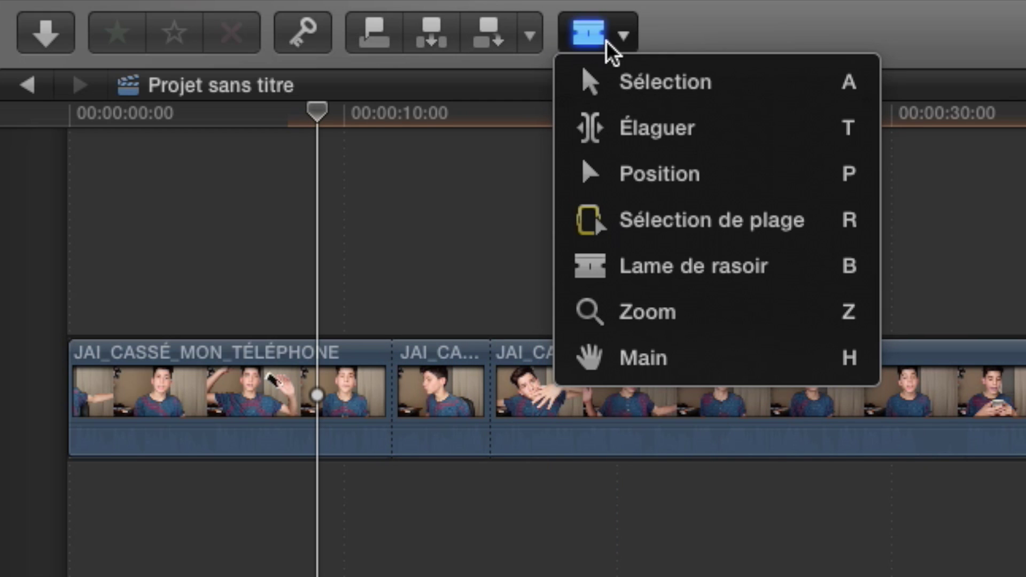
click(736, 216)
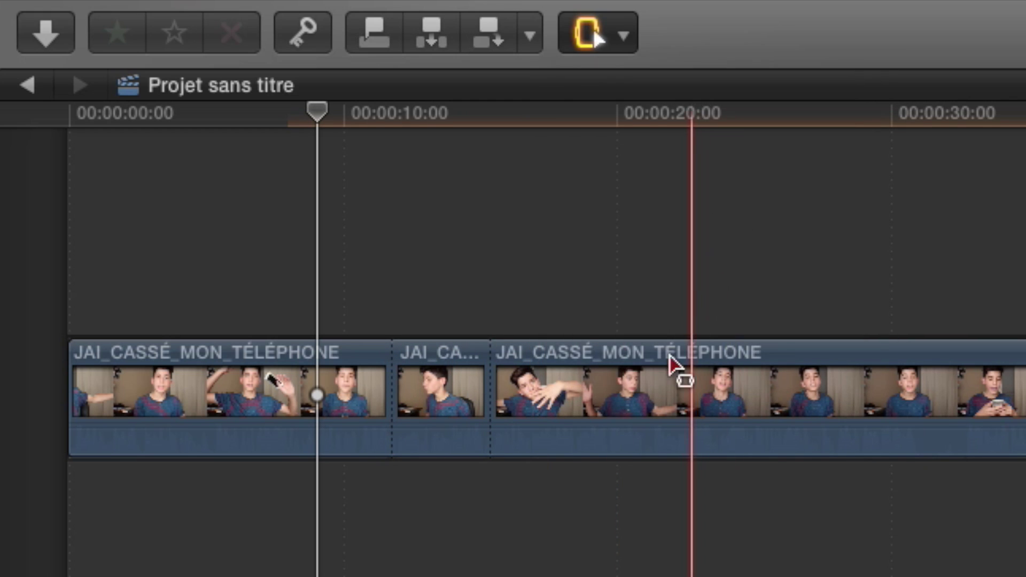
drag(546, 409, 721, 409)
key(Delete)
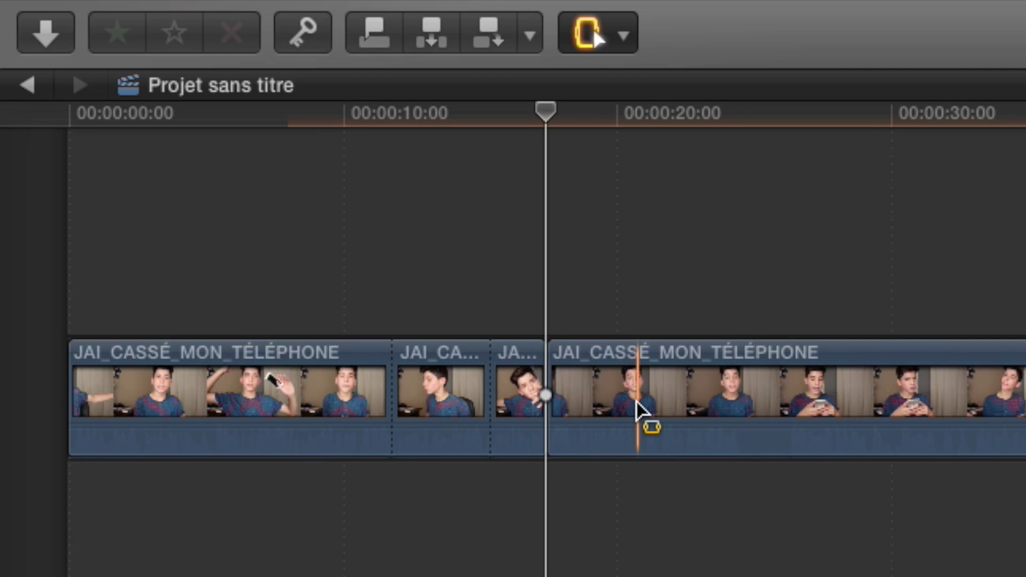
- Roll the edit point between the second and third clips slightly forward with the Trim tool (Élaguer), and return to the Selection tool
click(623, 37)
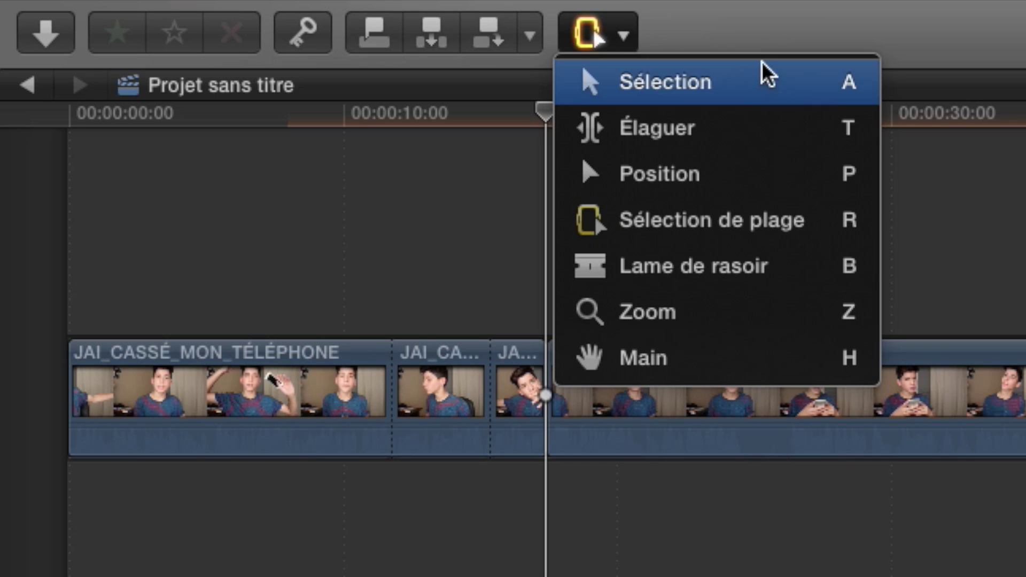
click(736, 118)
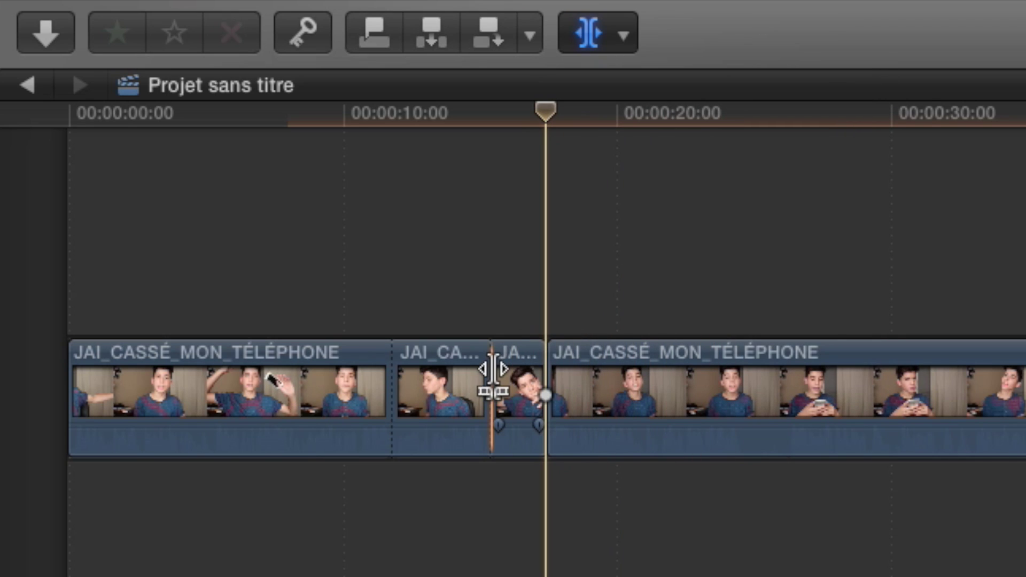
mouse_move(492, 370)
mouse_down()
mouse_move(518, 371)
mouse_move(465, 373)
mouse_move(512, 378)
mouse_move(494, 375)
mouse_up()
click(595, 39)
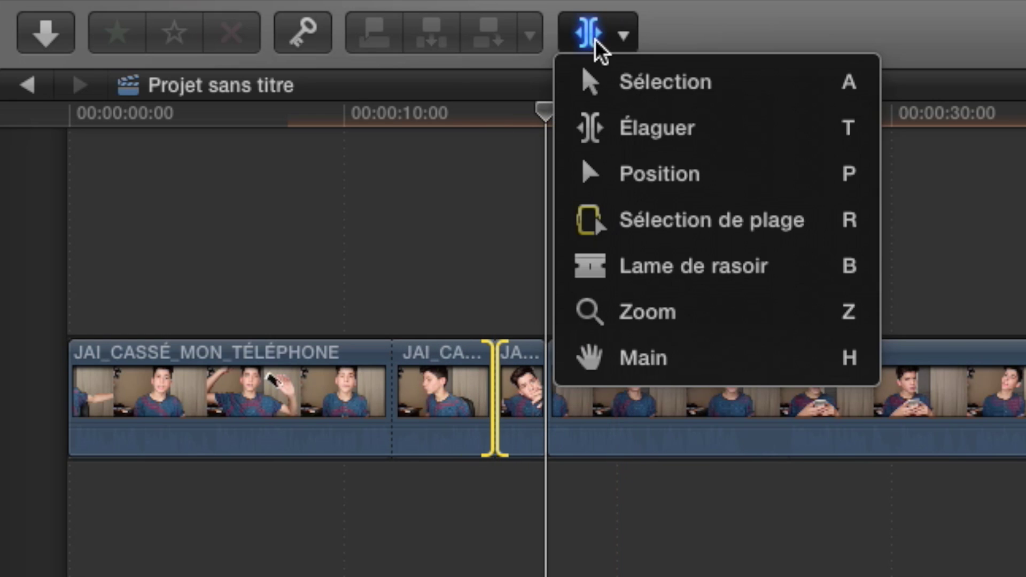
click(645, 69)
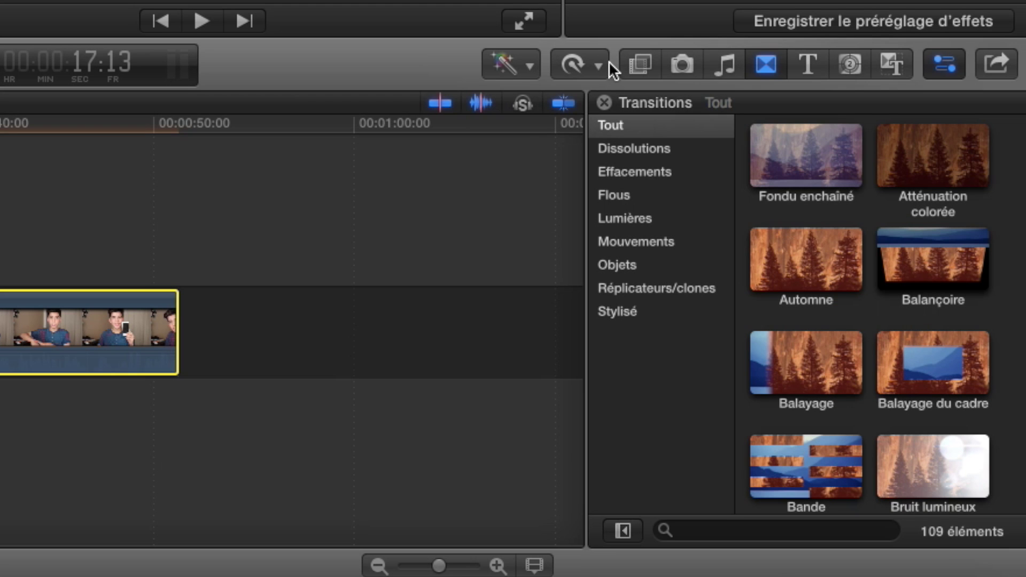
click(595, 65)
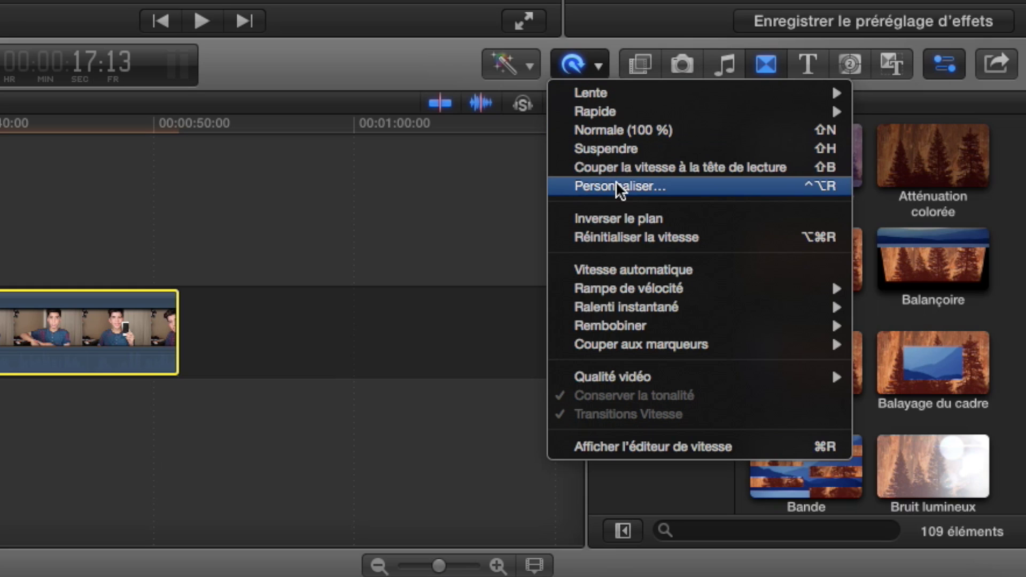
mouse_move(586, 342)
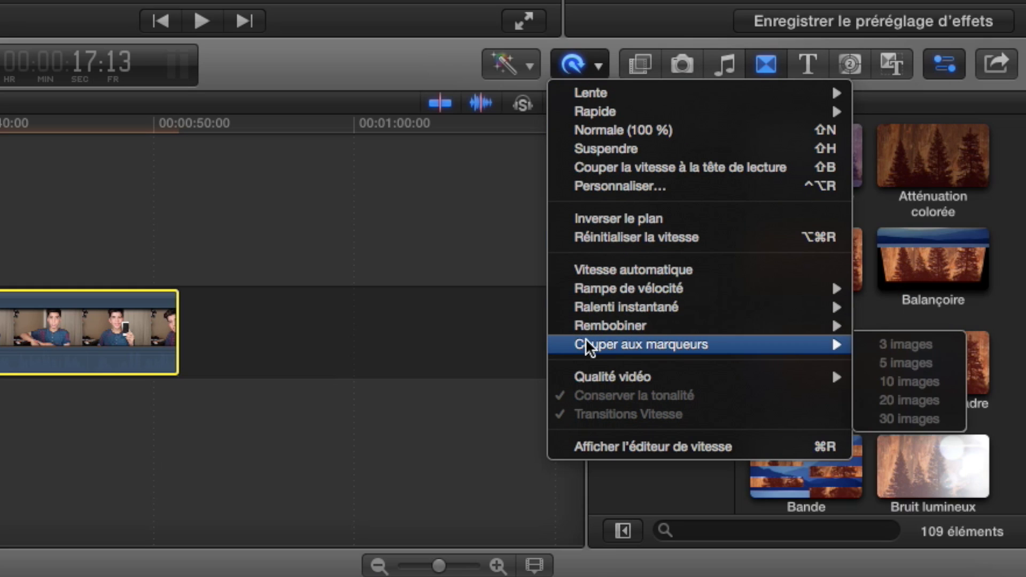
click(405, 322)
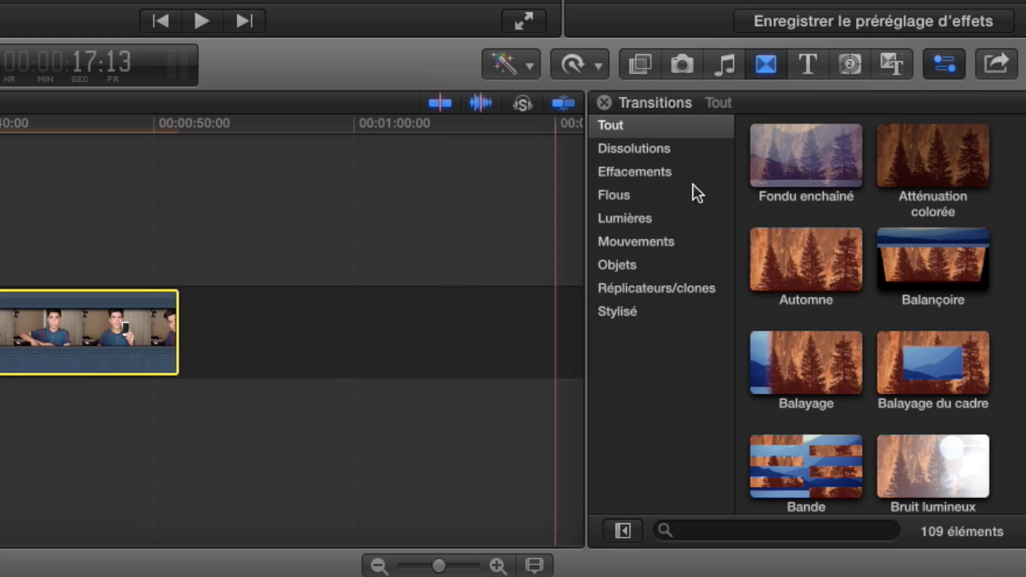
- Show all video effects in the effects browser and look through the available ones
click(642, 67)
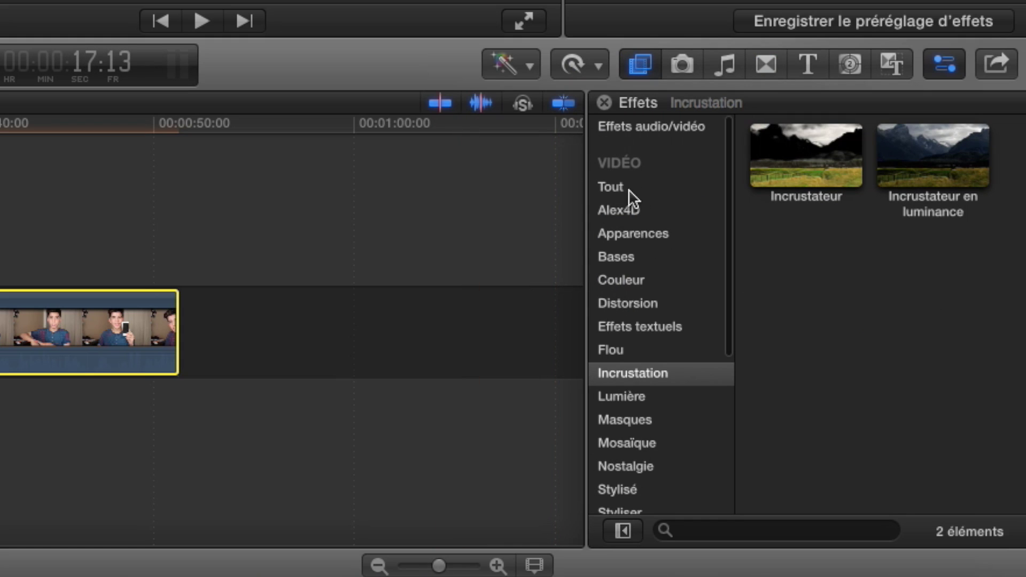
scroll(620, 187, up, 3)
click(610, 188)
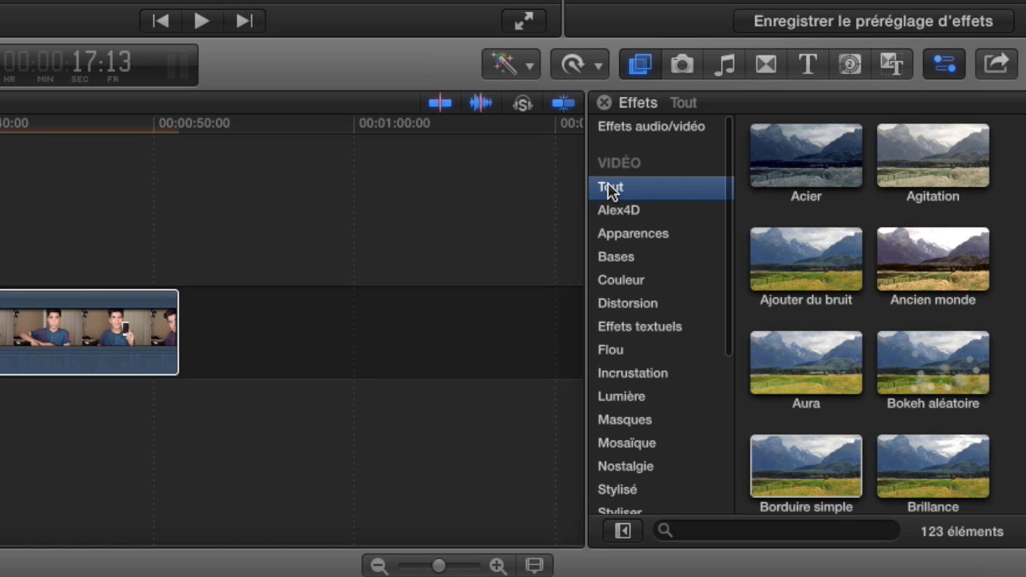
click(881, 230)
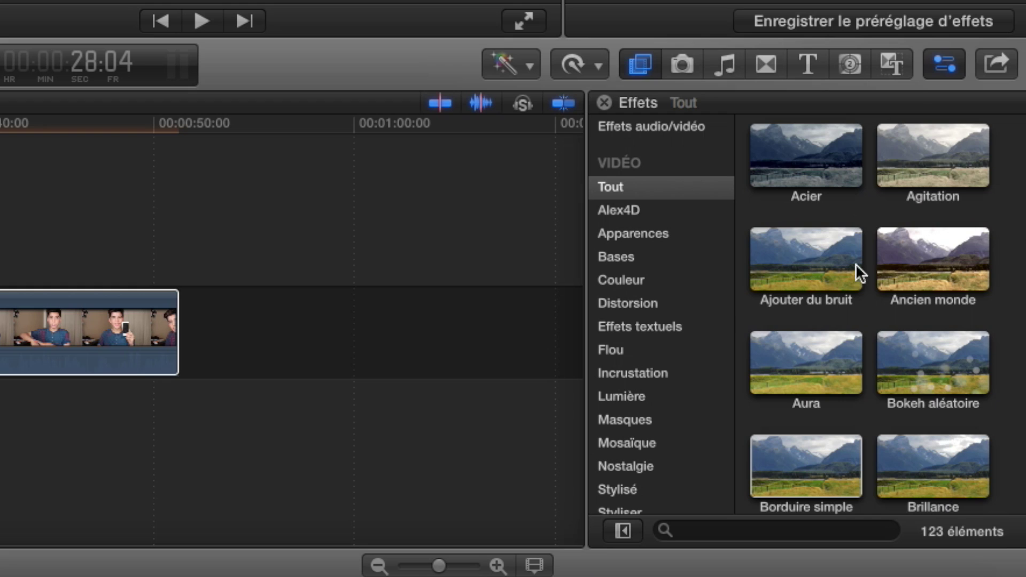
scroll(883, 252, down, 15)
scroll(883, 252, down, 15)
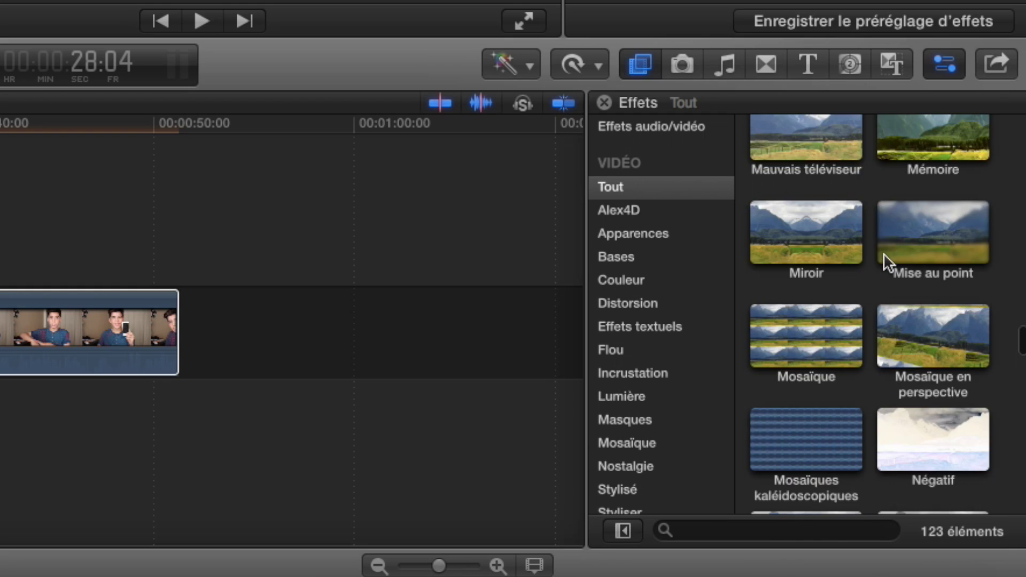
scroll(883, 252, down, 5)
scroll(884, 252, down, 10)
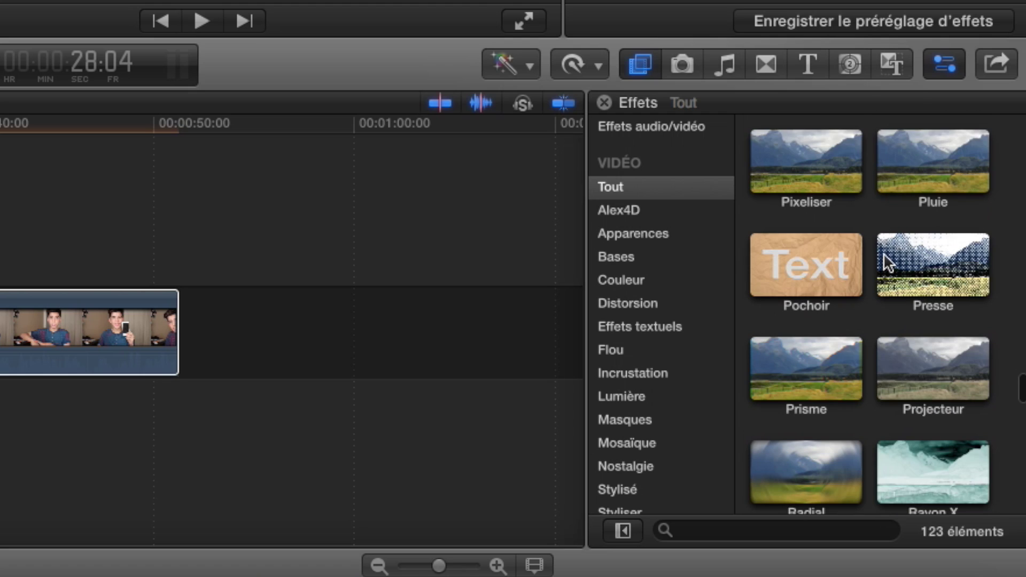
scroll(883, 253, down, 2)
- Show all audio effects in the effects browser and look through them
scroll(670, 306, down, 5)
scroll(671, 303, down, 5)
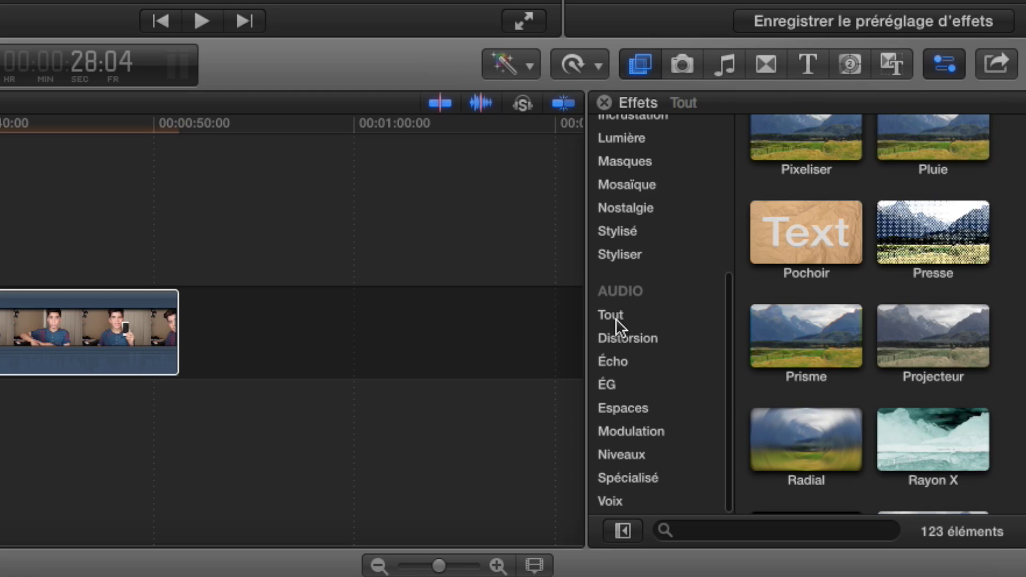
click(613, 320)
scroll(831, 302, up, 10)
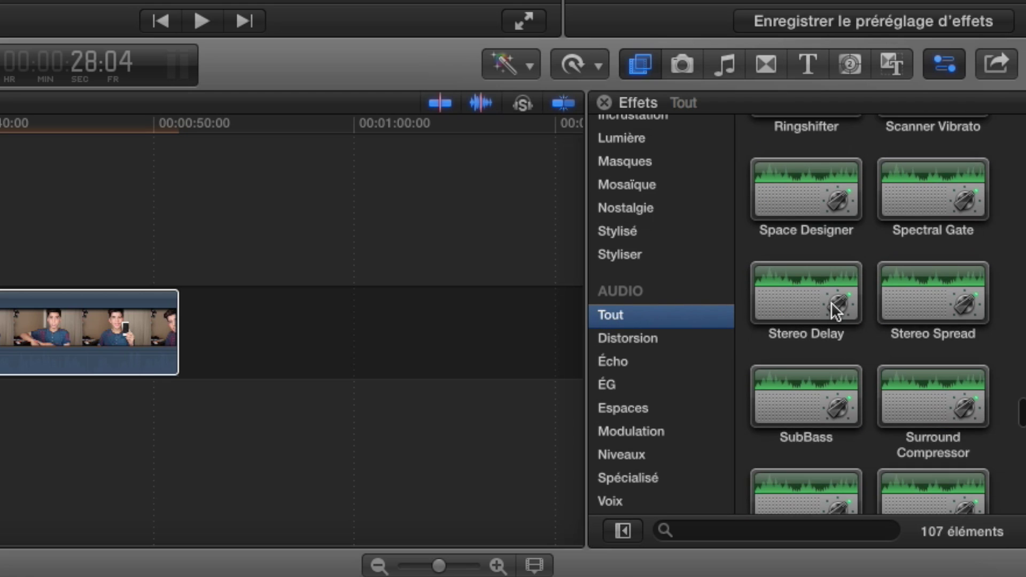
- Continue looking through the list of audio effects
scroll(829, 309, up, 10)
scroll(830, 308, down, 15)
scroll(829, 309, down, 10)
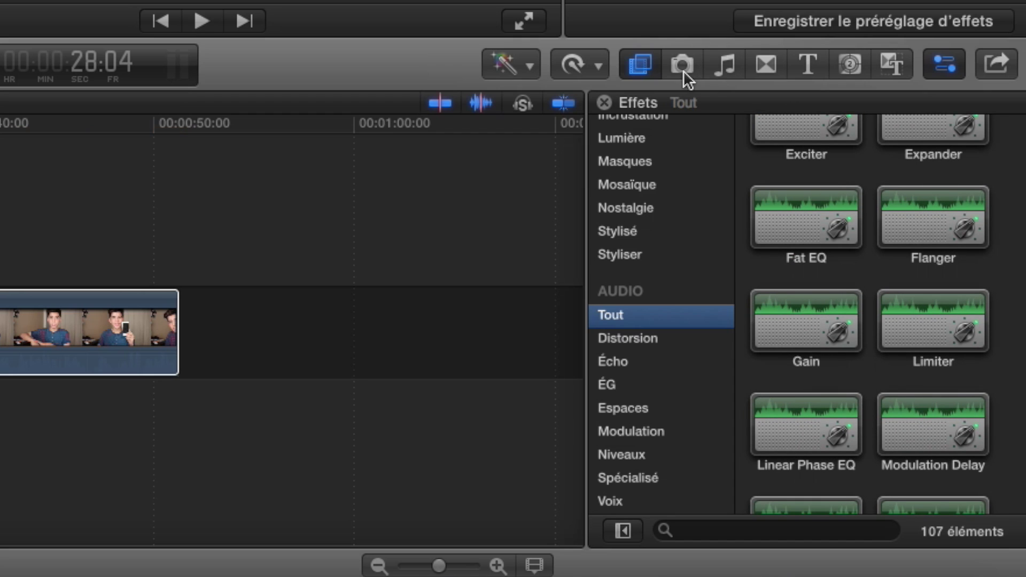
- Show the music and sound browser and look through the Final Cut Pro Sound Effects, iLife, GarageBand and iTunes sources
click(724, 65)
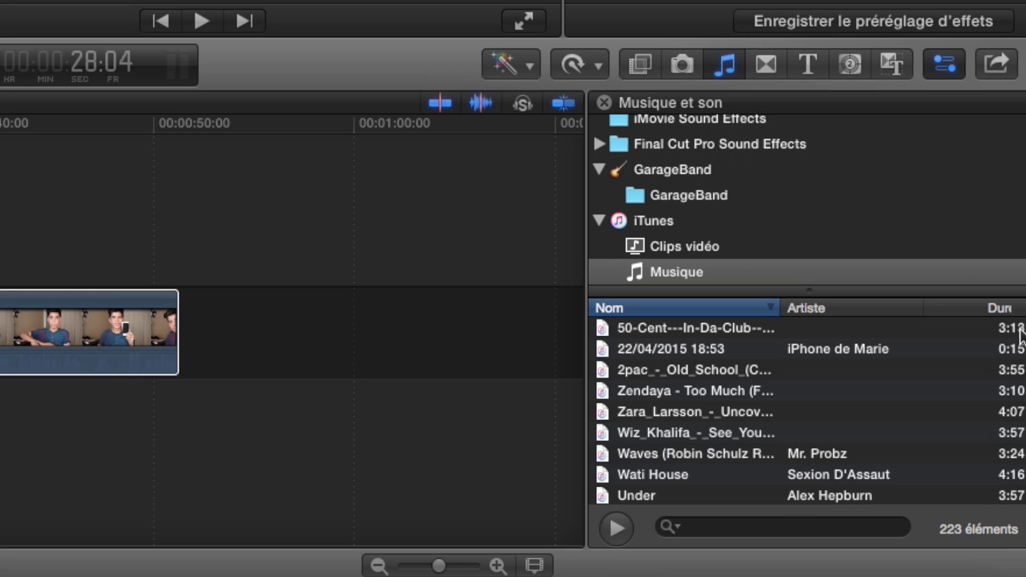
scroll(732, 220, up, 15)
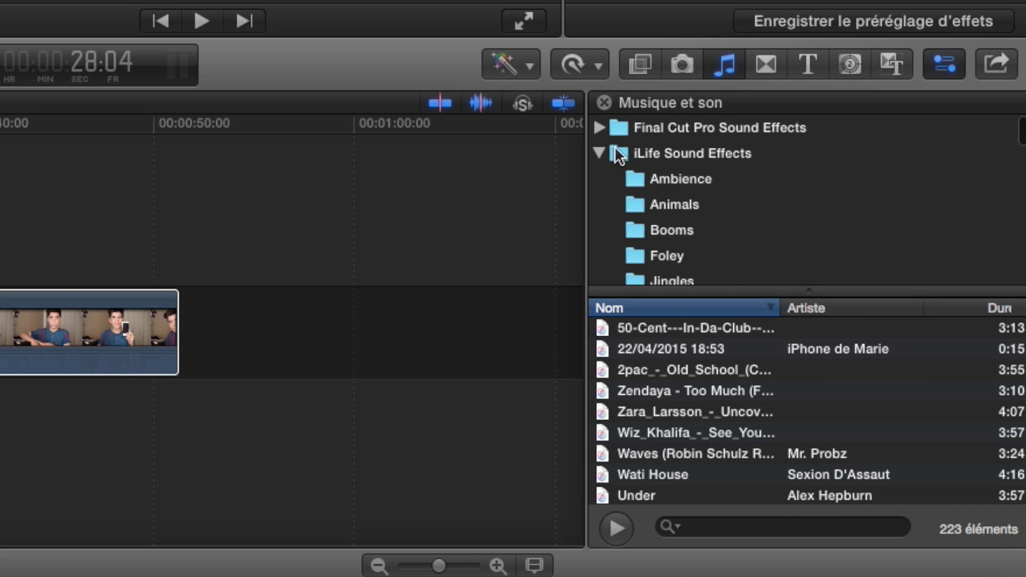
click(600, 154)
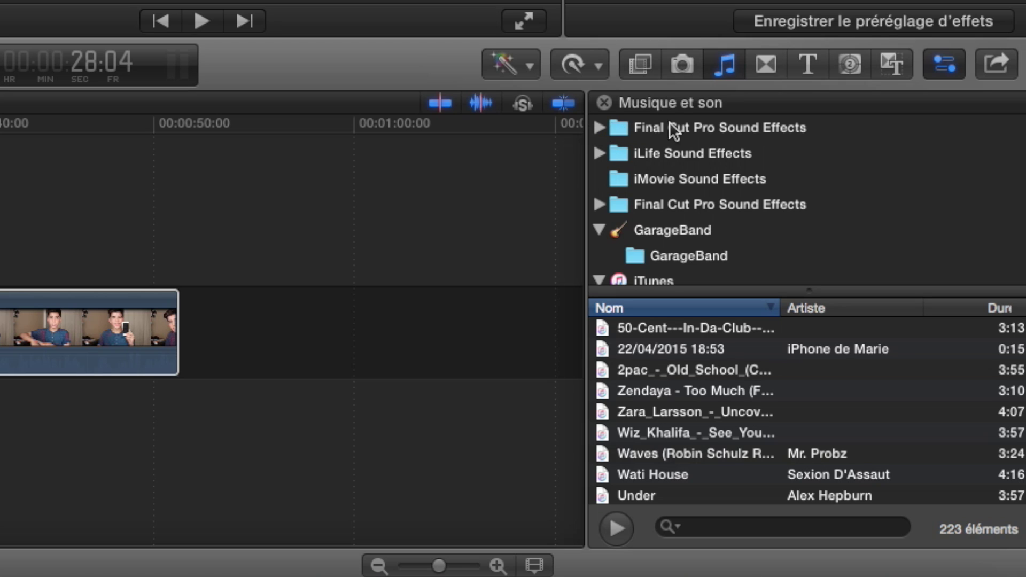
click(600, 130)
click(683, 162)
scroll(711, 436, down, 5)
click(601, 130)
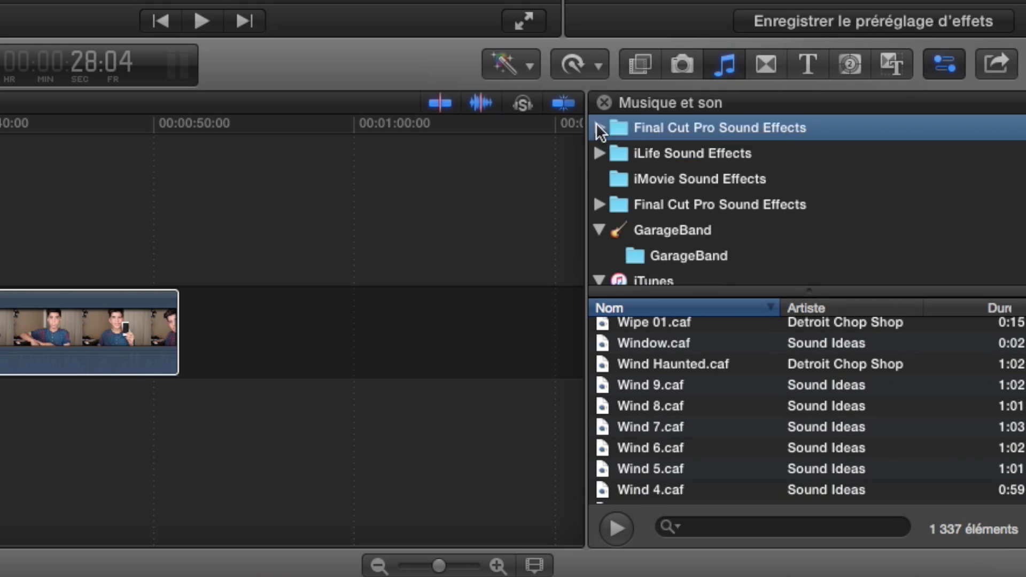
scroll(660, 147, down, 3)
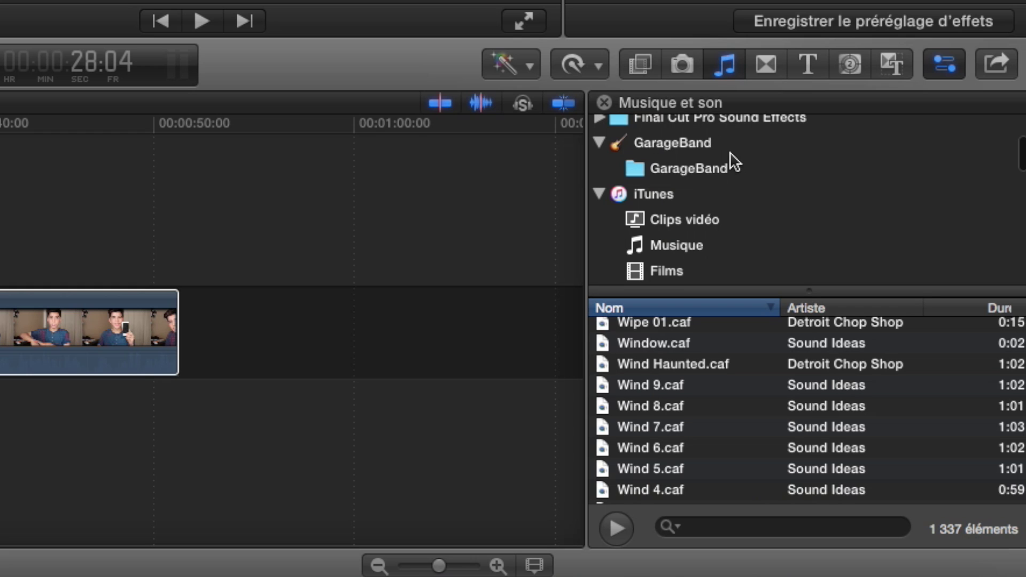
scroll(730, 155, down, 10)
scroll(678, 182, down, 6)
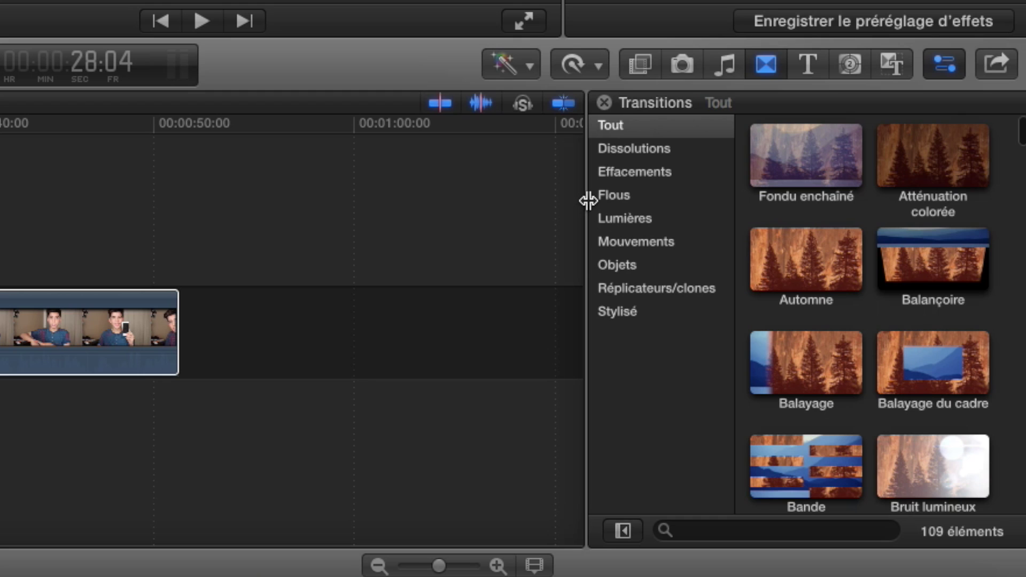
- Widen the transitions browser, add the Division transition between the third and fourth clips, and play it back
drag(588, 199, 476, 199)
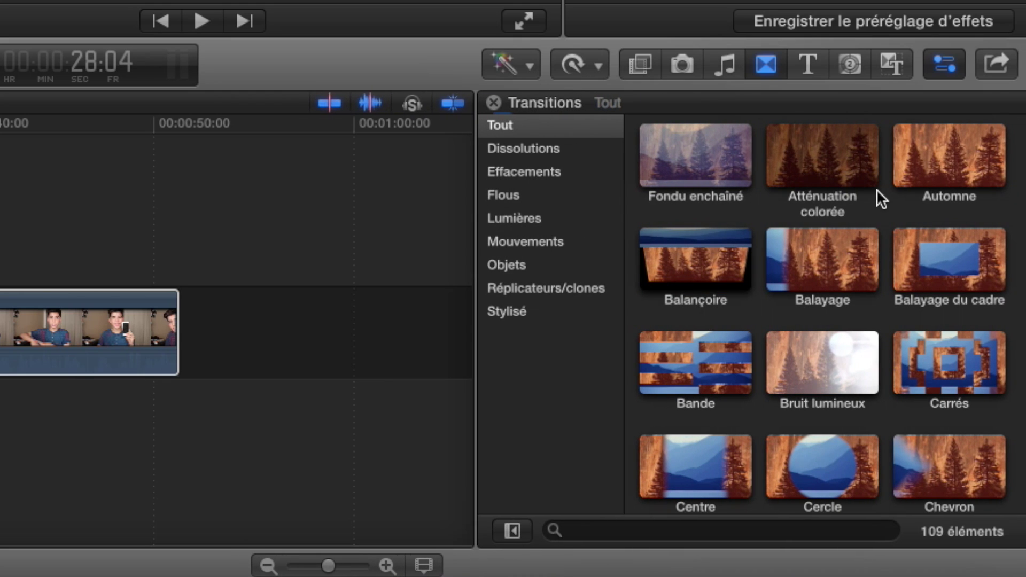
scroll(853, 193, down, 3)
scroll(857, 198, down, 8)
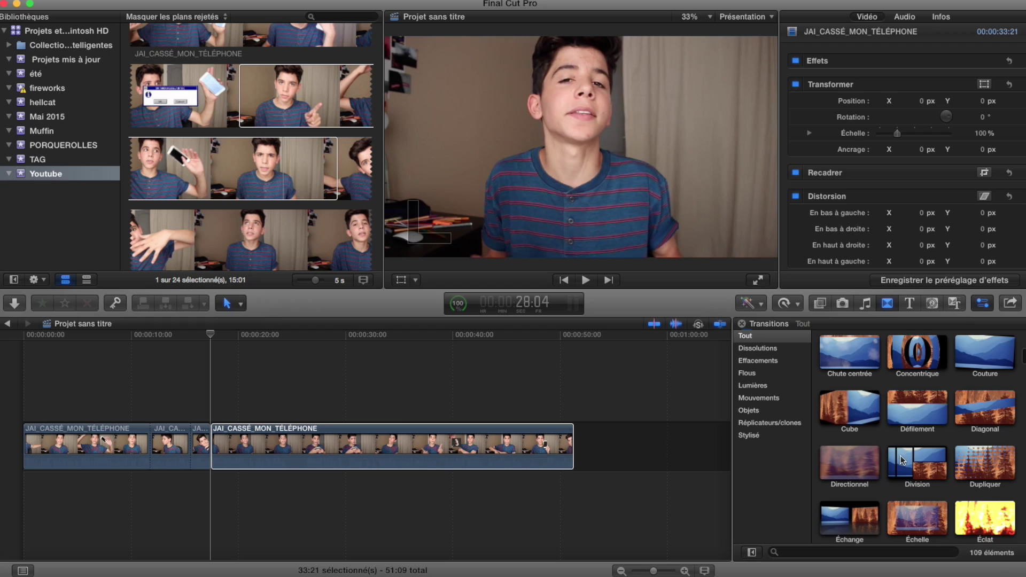
drag(916, 462, 211, 441)
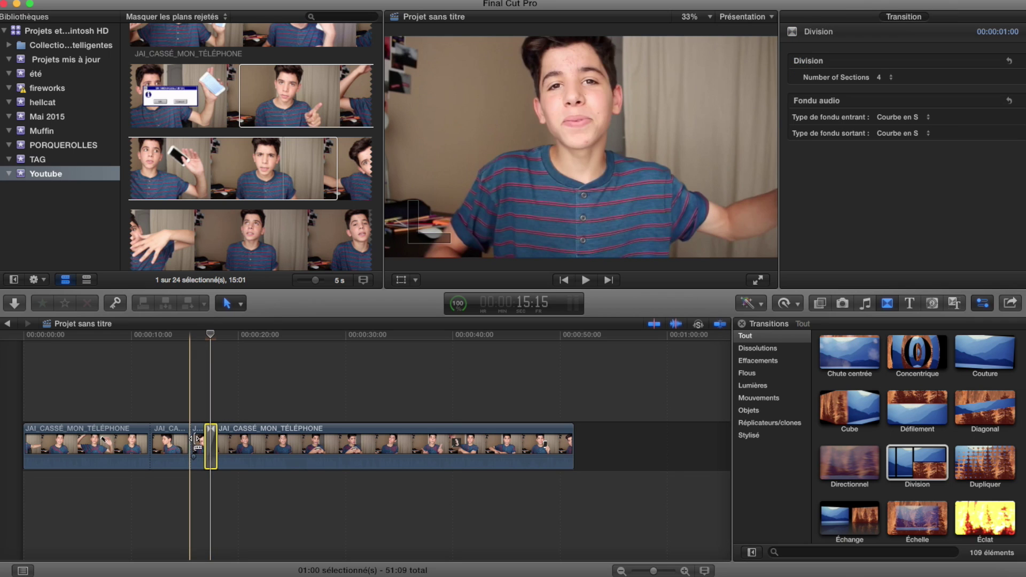
key(space)
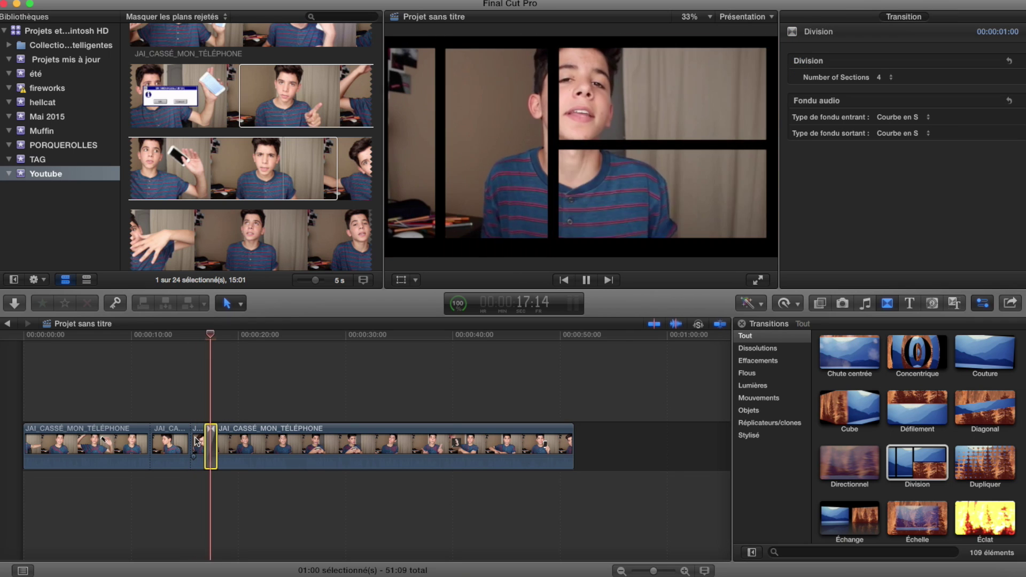
key(space)
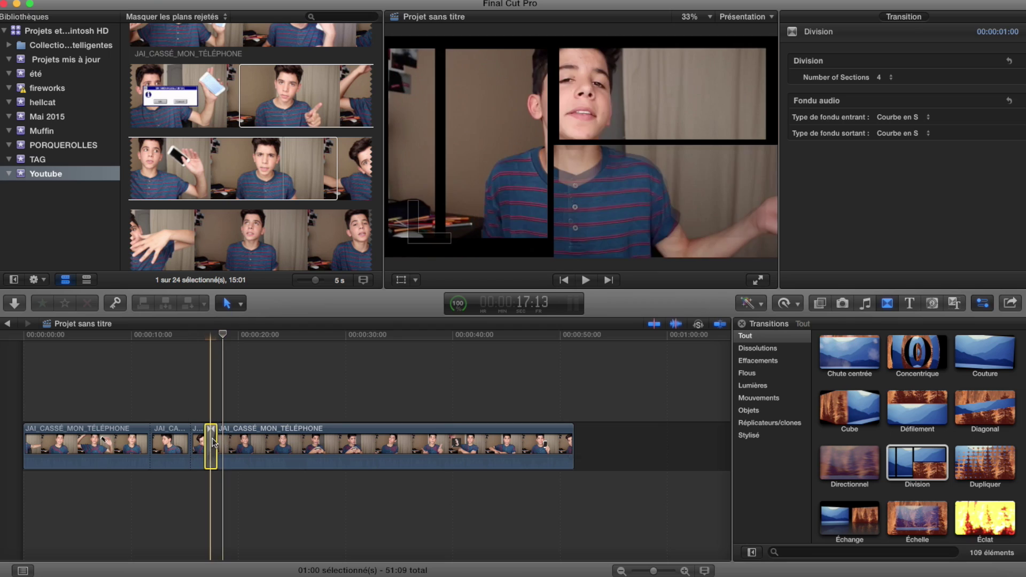
- Try lengthening the Division transition to 03:20 and shorten it back to 01:00
drag(216, 439, 237, 440)
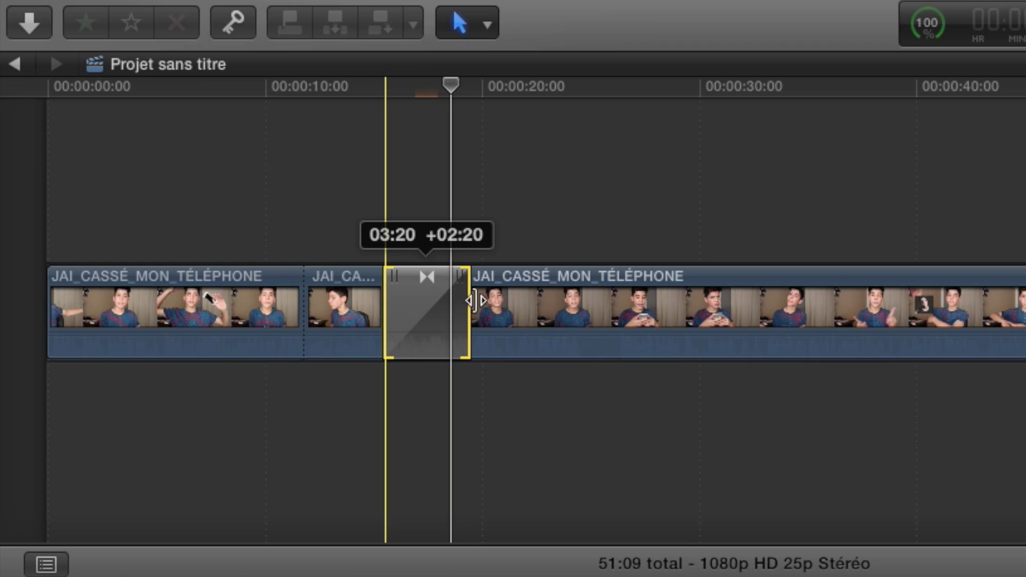
drag(475, 301, 438, 301)
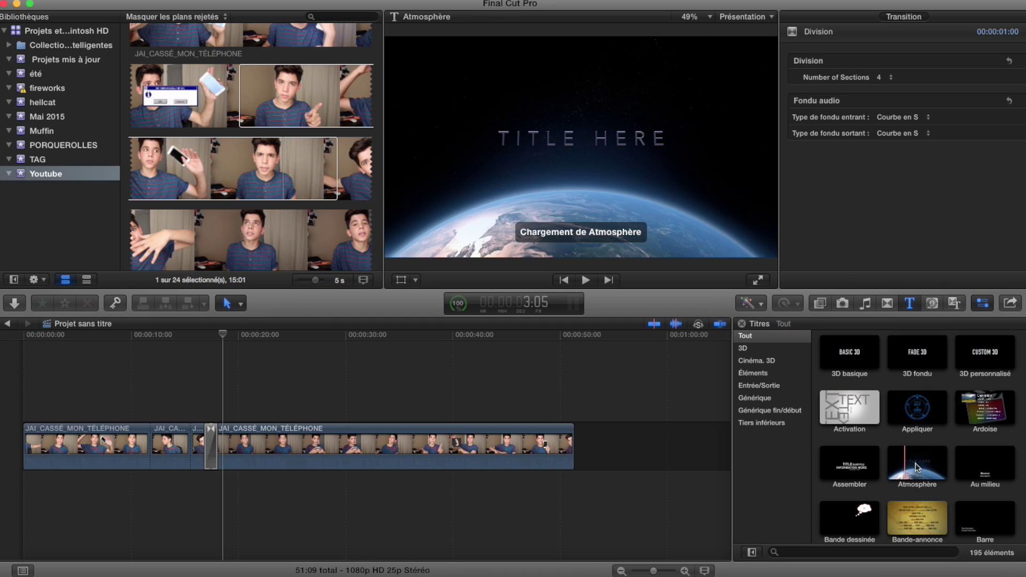
- Add the Déviation title above the last clip and reposition its Sous-titre text in the viewer
scroll(915, 471, down, 10)
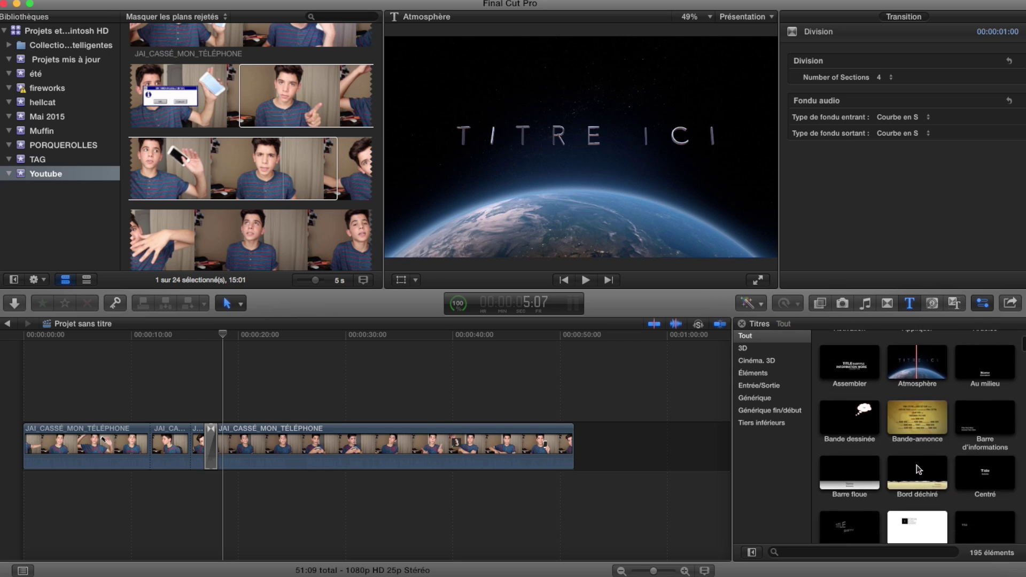
scroll(918, 469, down, 3)
drag(850, 357, 272, 388)
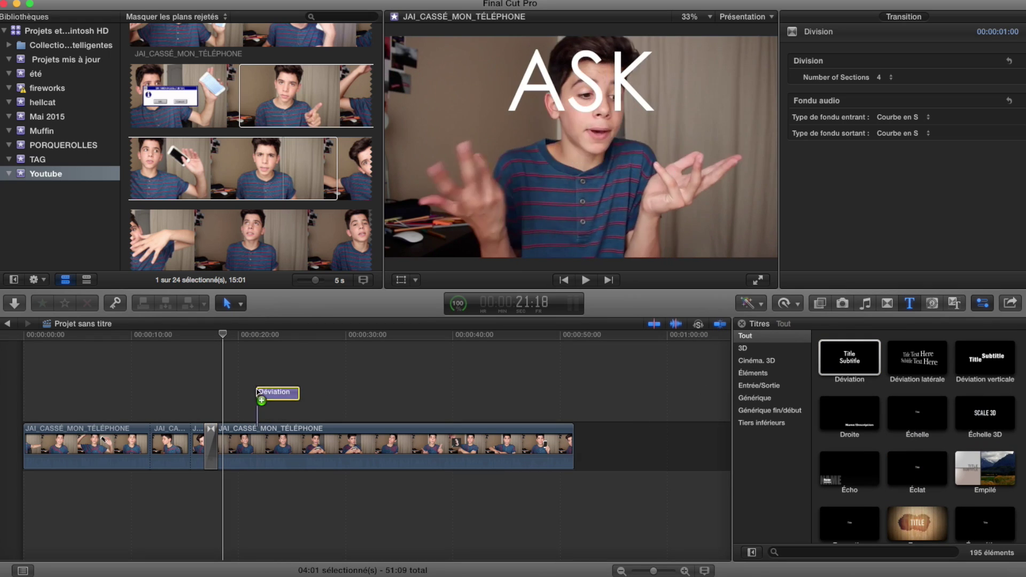
drag(578, 210, 561, 208)
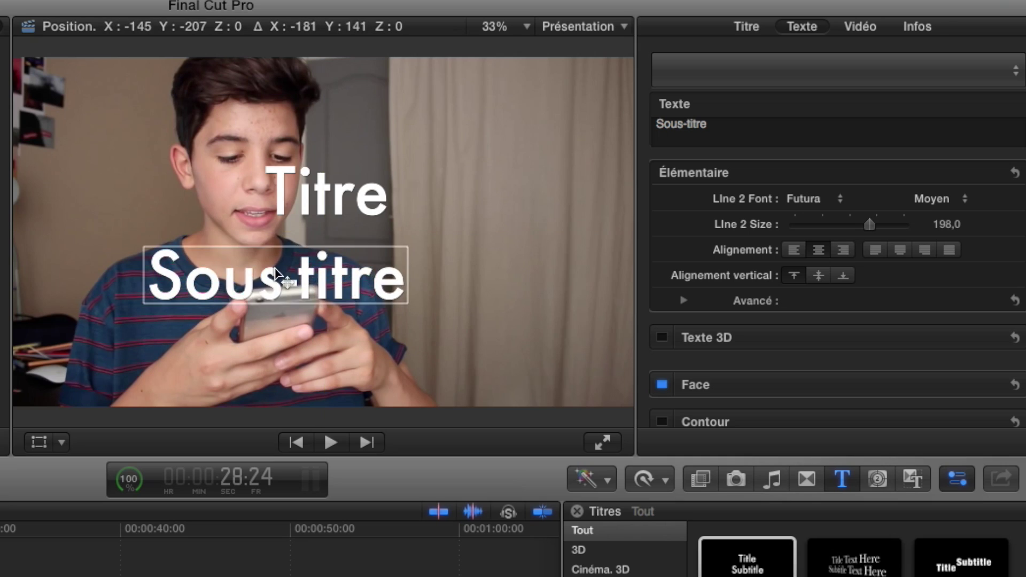
drag(277, 273, 332, 274)
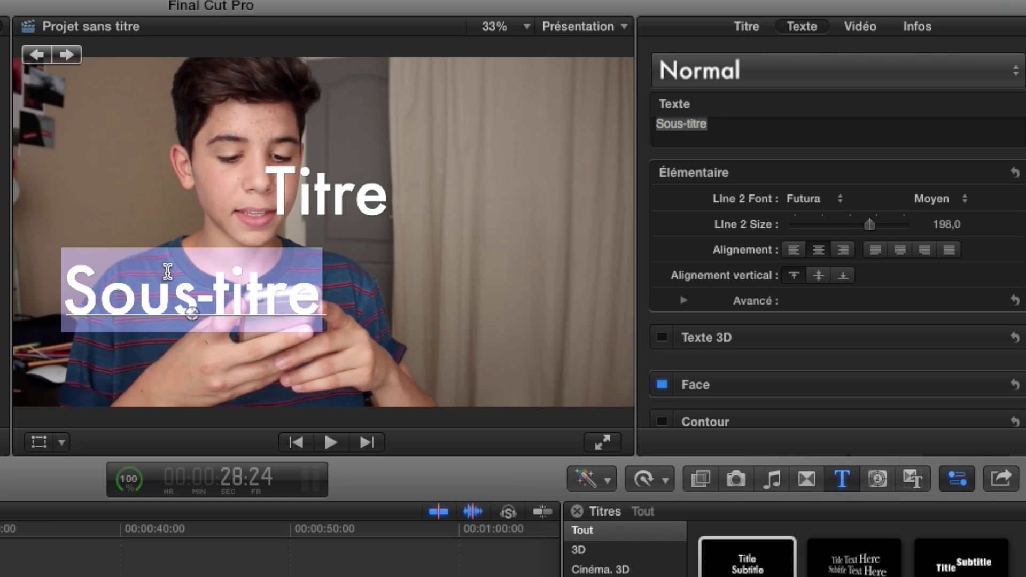
- Replace the title's Sous-titre text with "Unpandamoqueur" and shift it until the whole word fits in the frame
click(732, 130)
key(super+a)
text(Unpandamoqueur)
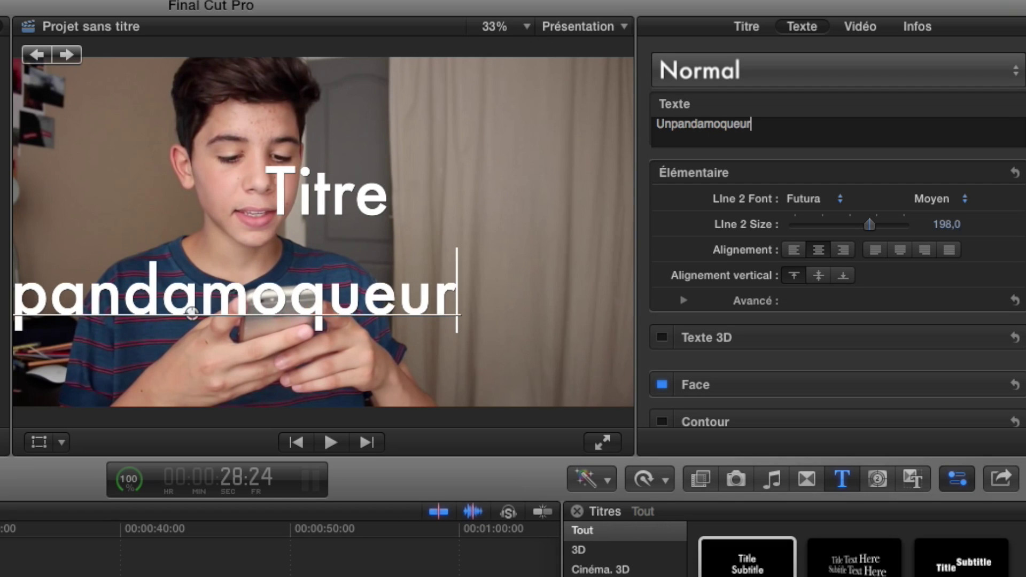
drag(198, 310, 273, 313)
- Set the "Unpandamoqueur" text to size 170 and its font to Kaiti SC
mouse_move(871, 225)
mouse_down()
mouse_move(852, 224)
mouse_move(866, 228)
mouse_up()
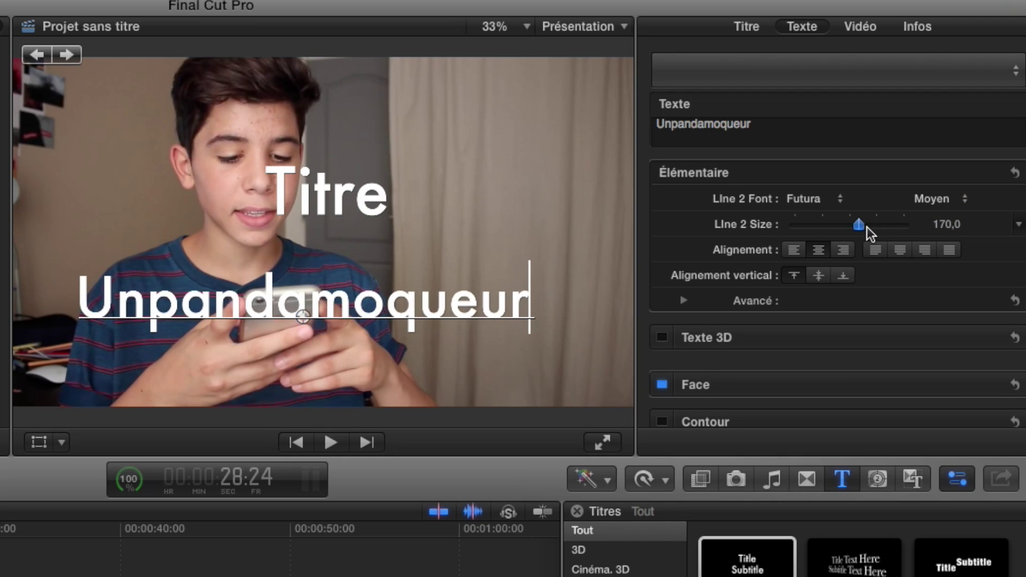
click(807, 202)
scroll(806, 203, down, 10)
scroll(808, 206, down, 15)
click(702, 163)
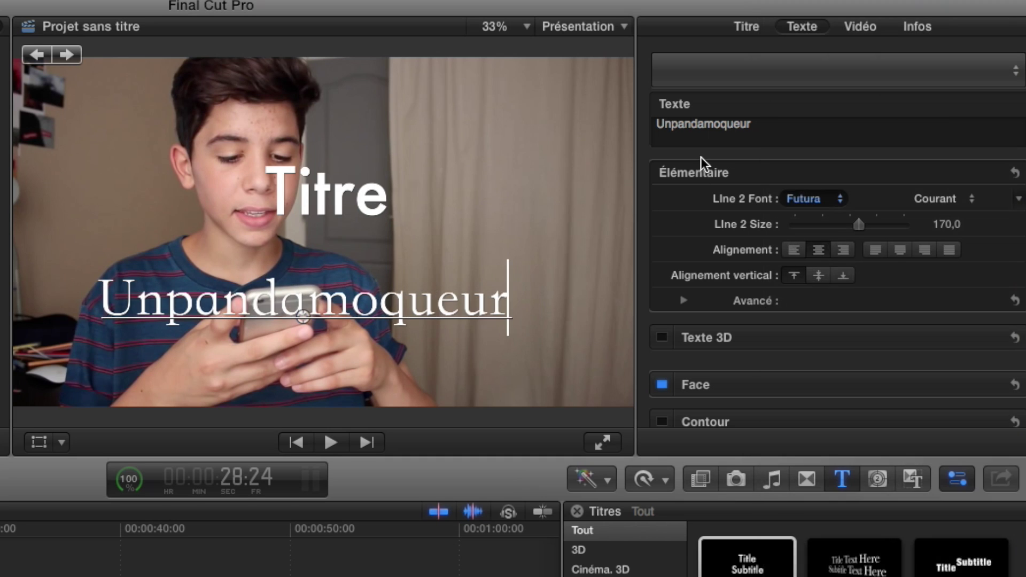
- Try the Contour outline on the "Unpandamoqueur" text and look at its settings
scroll(770, 277, down, 4)
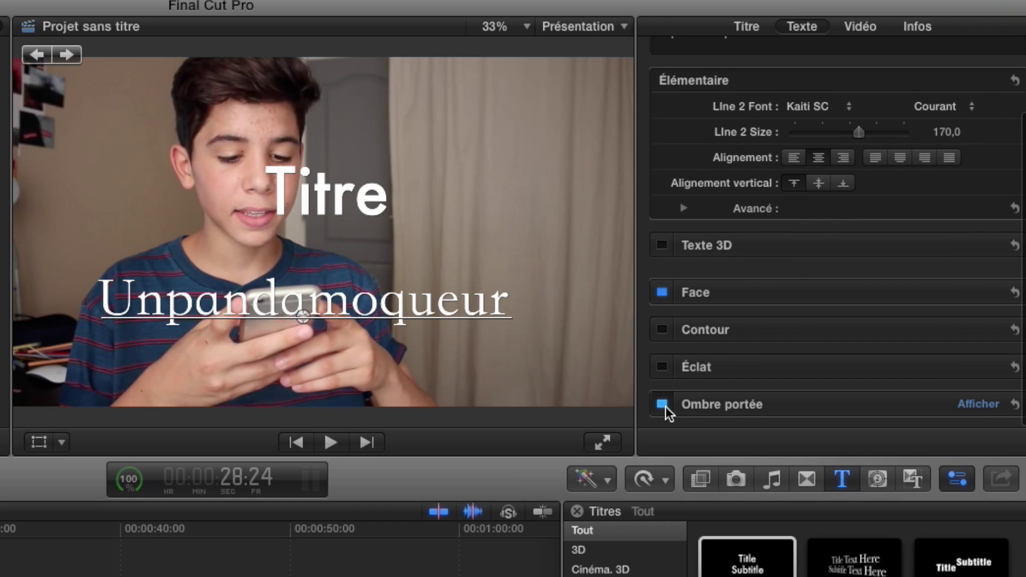
click(662, 329)
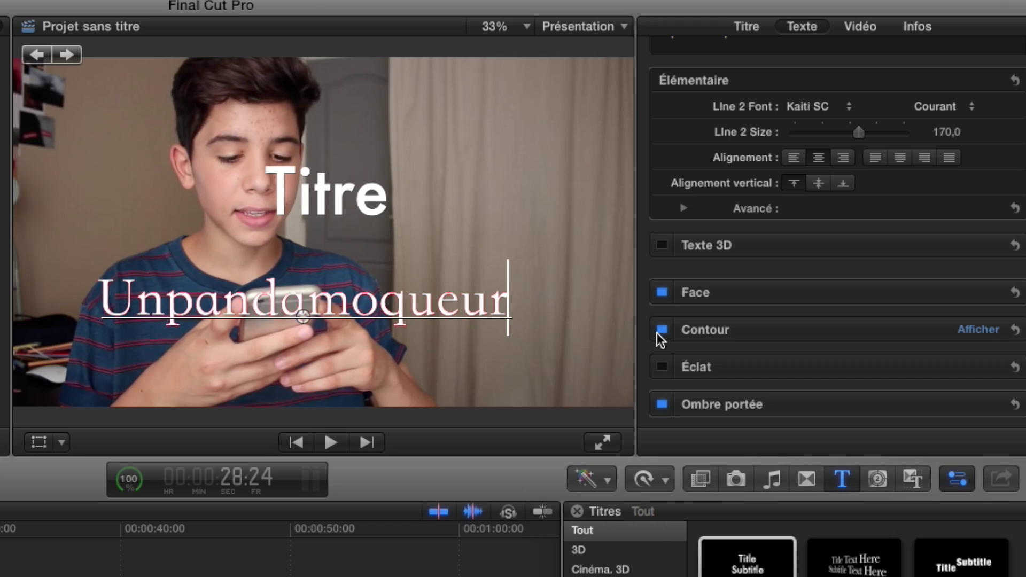
click(974, 328)
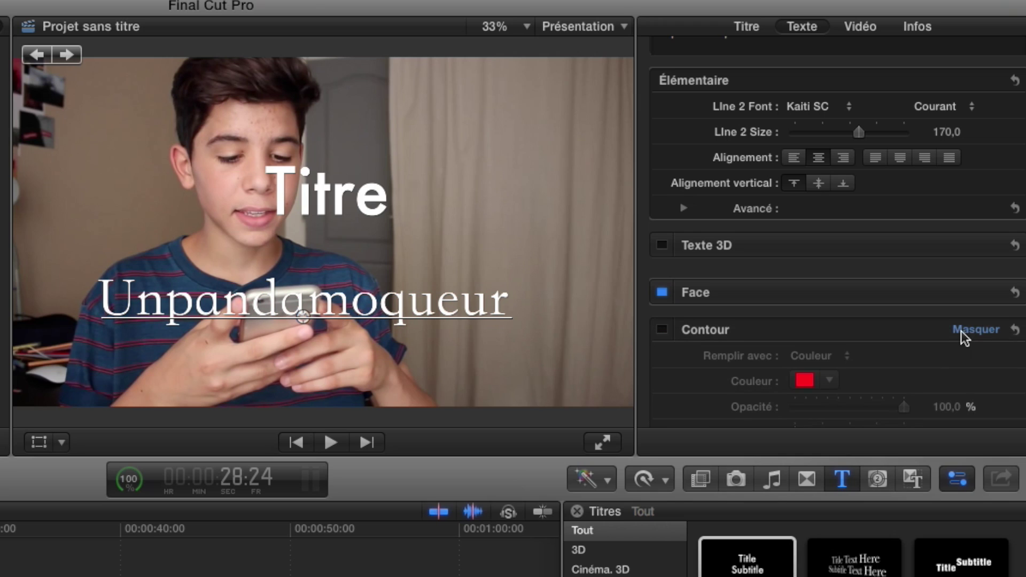
scroll(961, 331, down, 3)
scroll(961, 331, up, 5)
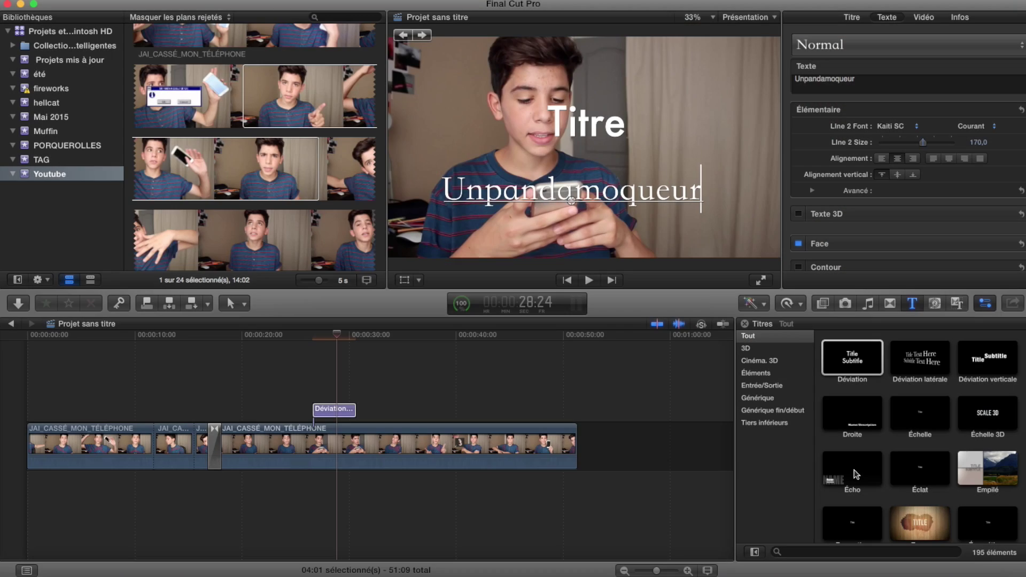
- Place the Écho title on a layer above the Déviation title
drag(850, 470, 328, 357)
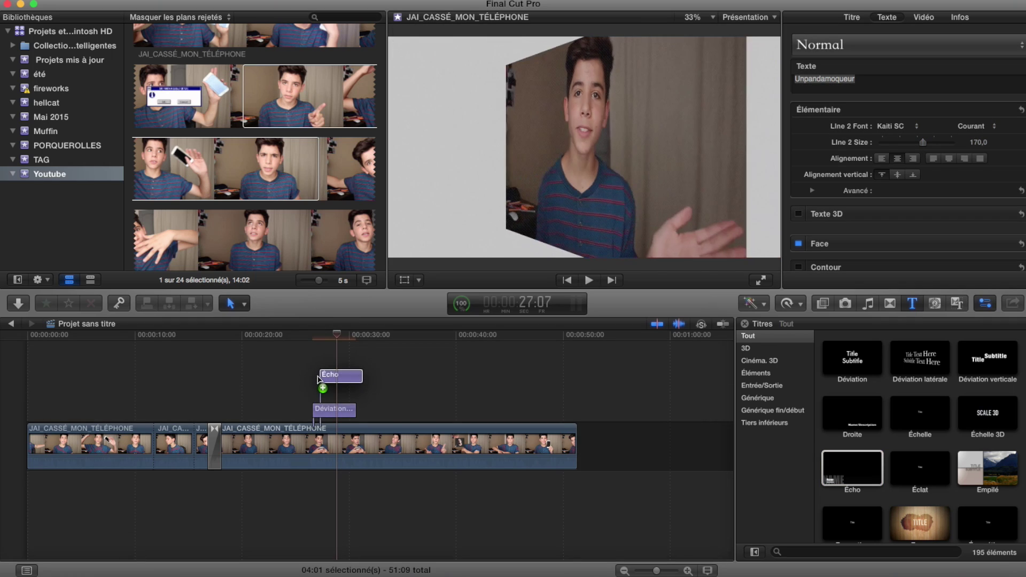
click(337, 337)
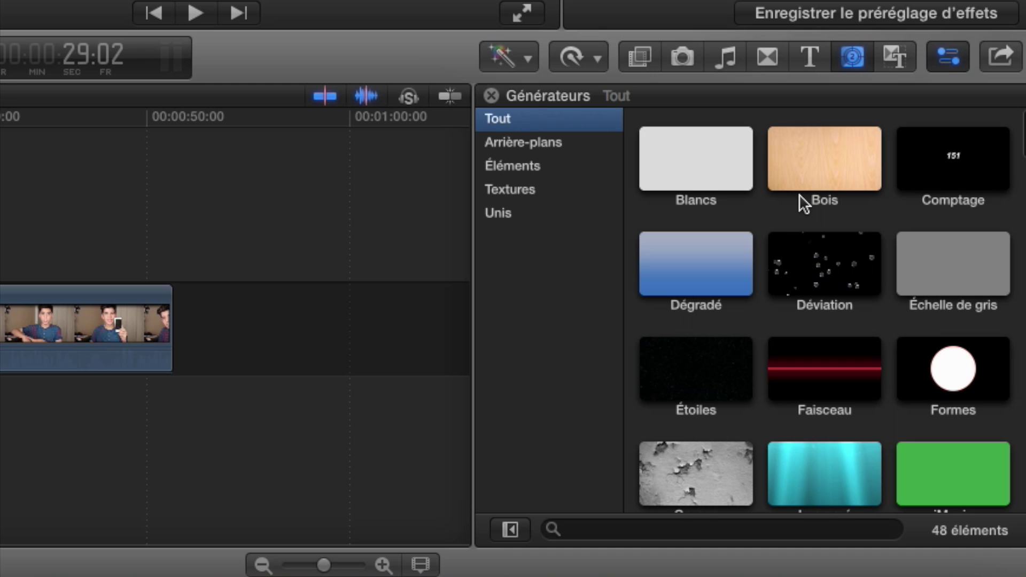
- Look through all the generators, previewing Déviation and Faisceau
scroll(813, 171, down, 1)
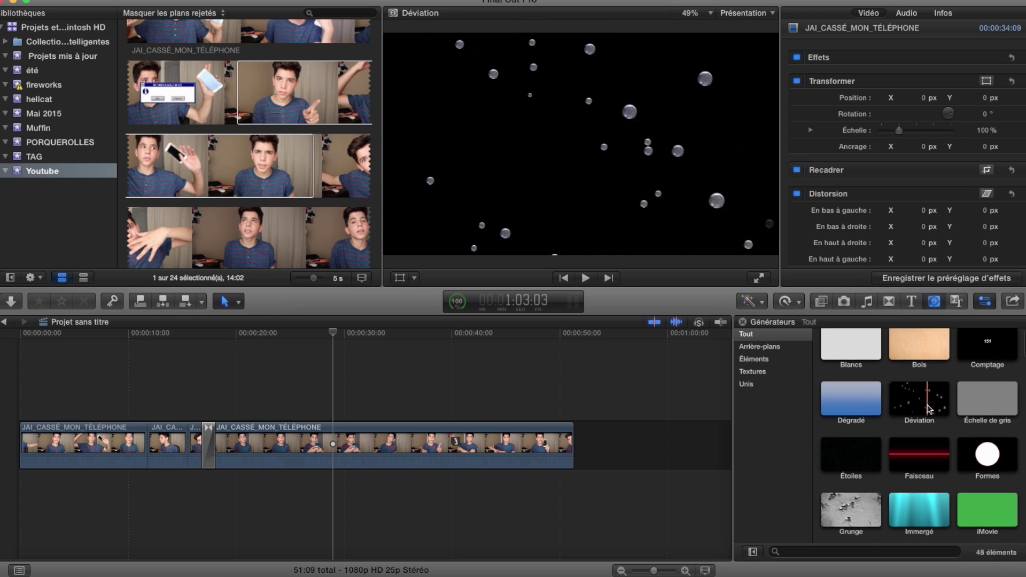
scroll(909, 414, down, 3)
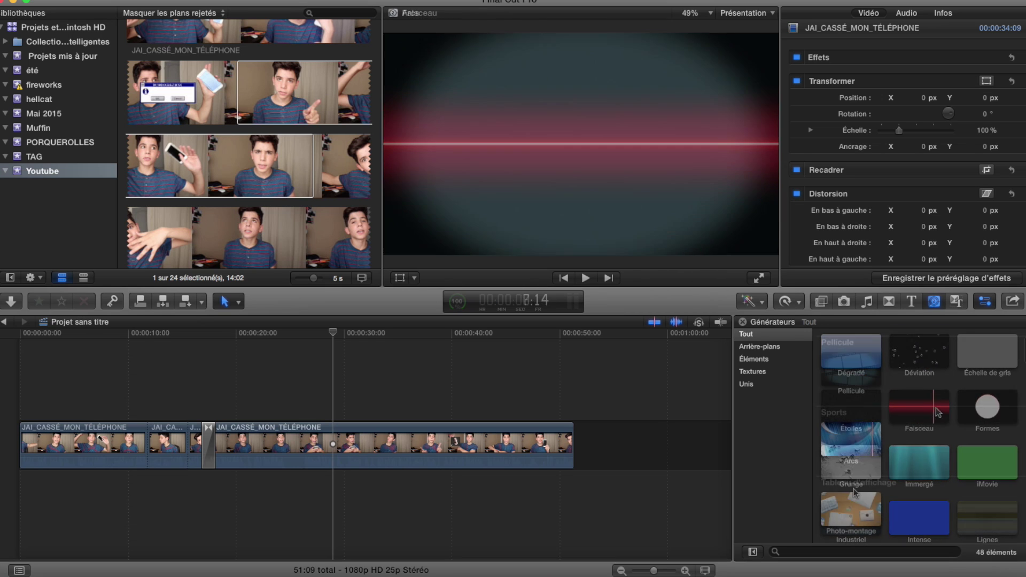
scroll(919, 414, down, 10)
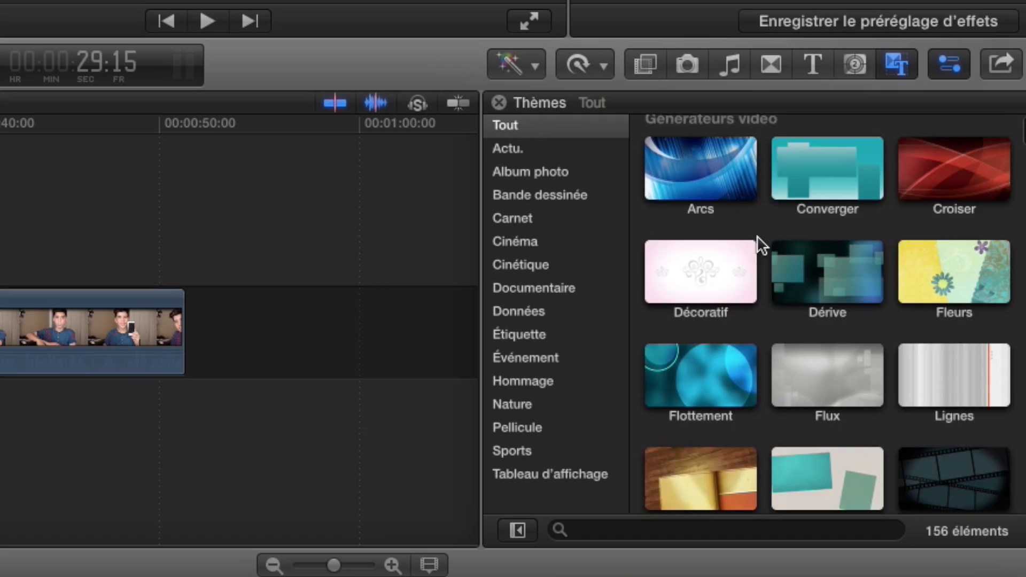
- Add the Glisser à droite theme transition between the first and second clips and play it back
scroll(757, 238, down, 7)
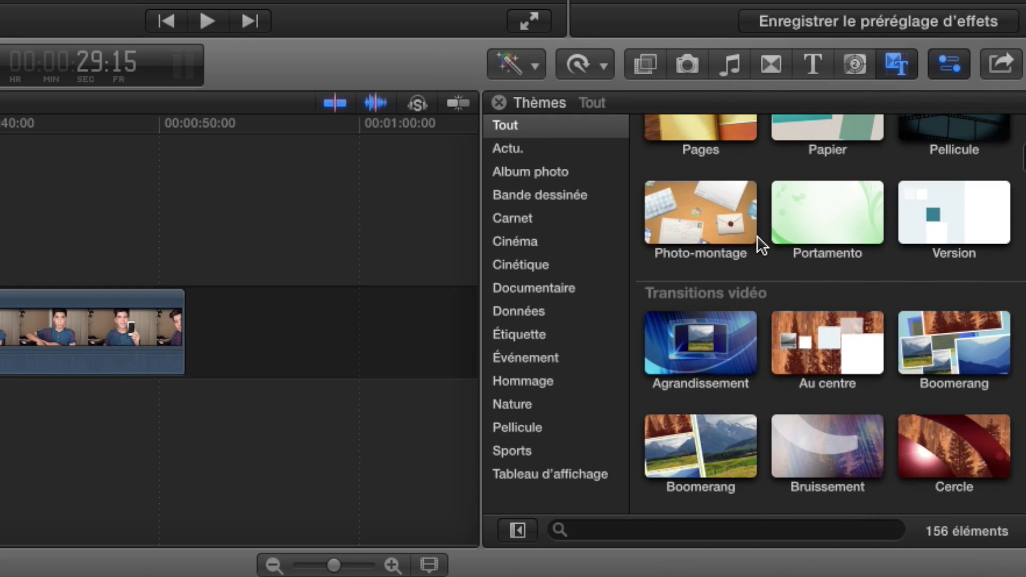
scroll(757, 238, down, 10)
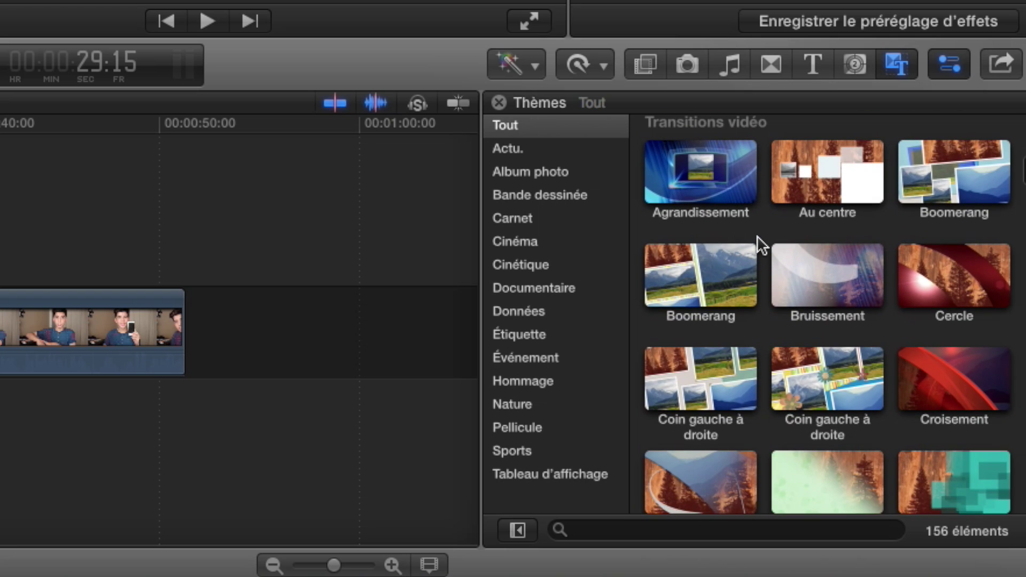
scroll(761, 246, down, 4)
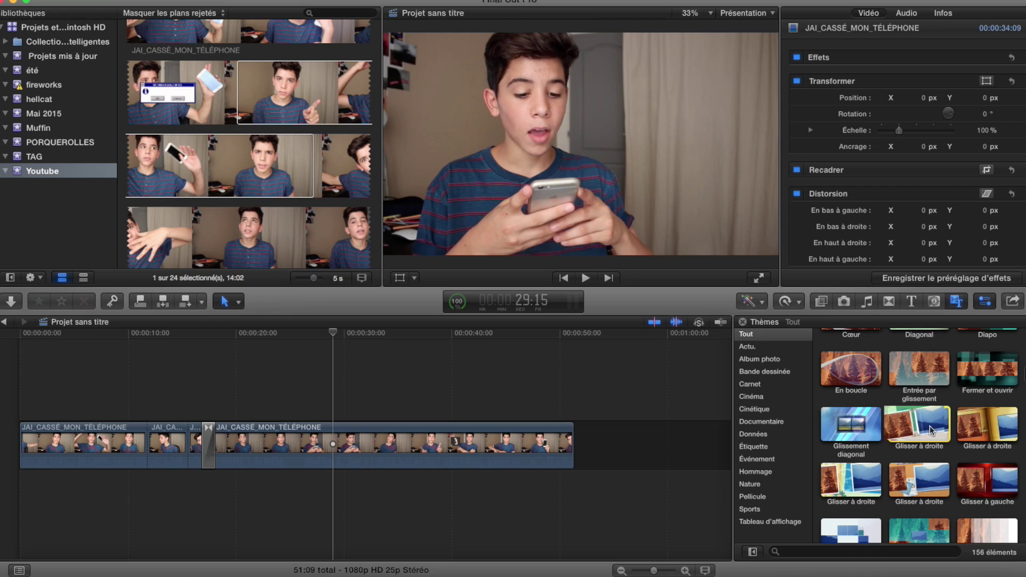
drag(930, 431, 147, 444)
key(space)
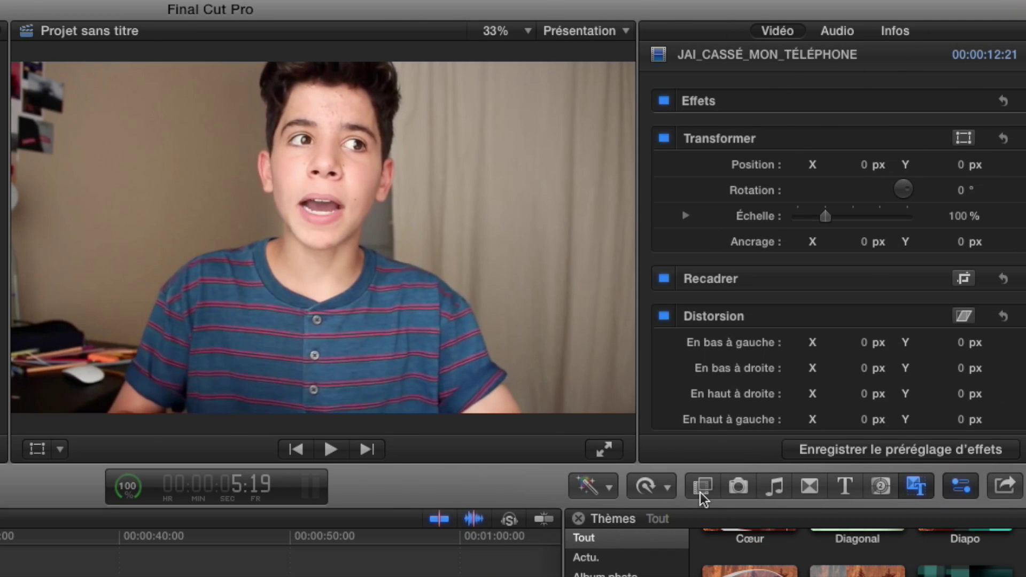
- Apply the Acier effect to the first timeline clip and set its Shadows to 0,81
click(700, 494)
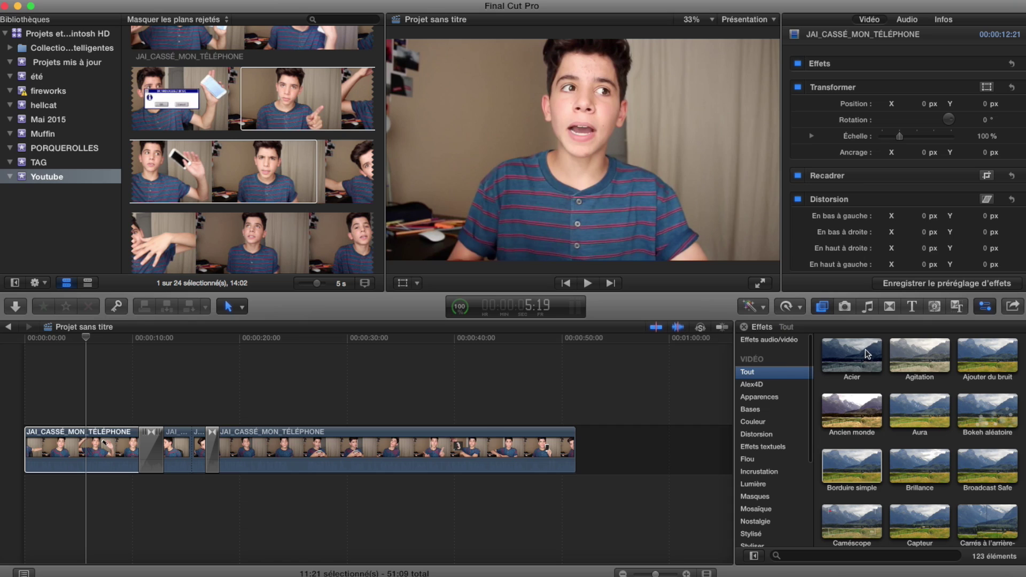
drag(867, 354, 74, 441)
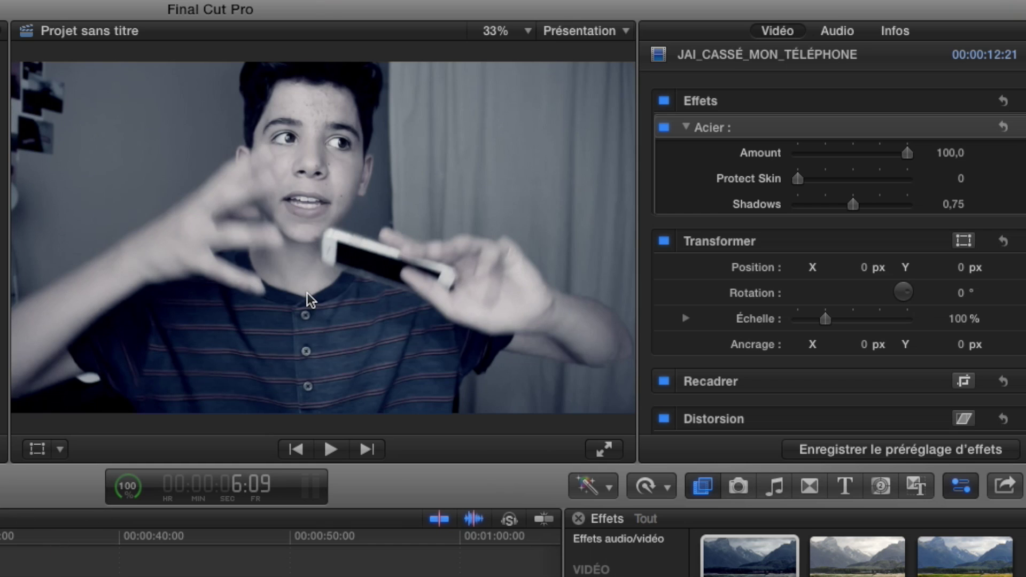
mouse_move(907, 154)
mouse_down()
mouse_move(838, 157)
mouse_move(912, 157)
mouse_up()
drag(864, 183, 708, 194)
mouse_move(860, 205)
mouse_down()
mouse_move(787, 207)
mouse_move(882, 207)
mouse_move(867, 210)
mouse_up()
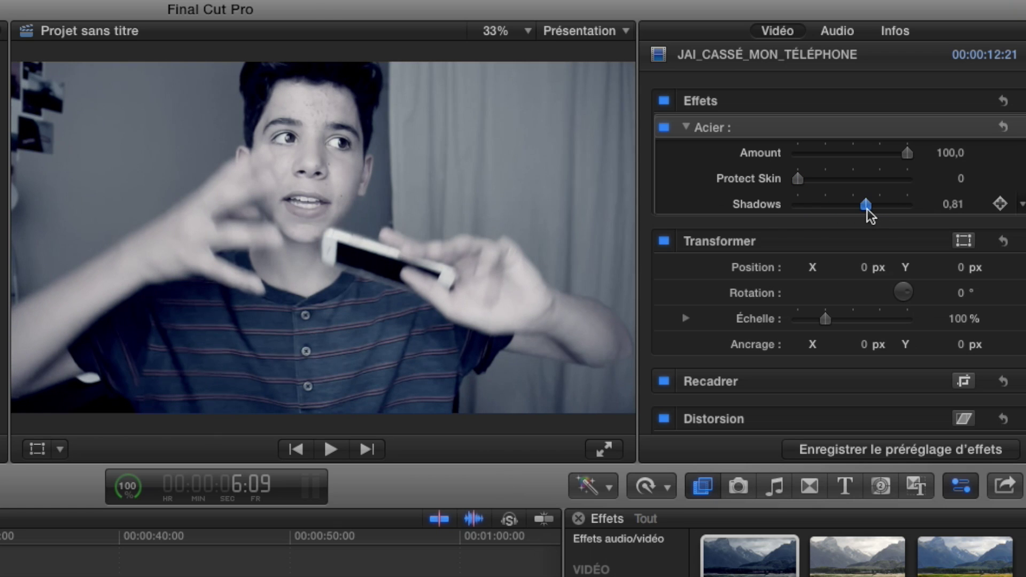
click(683, 127)
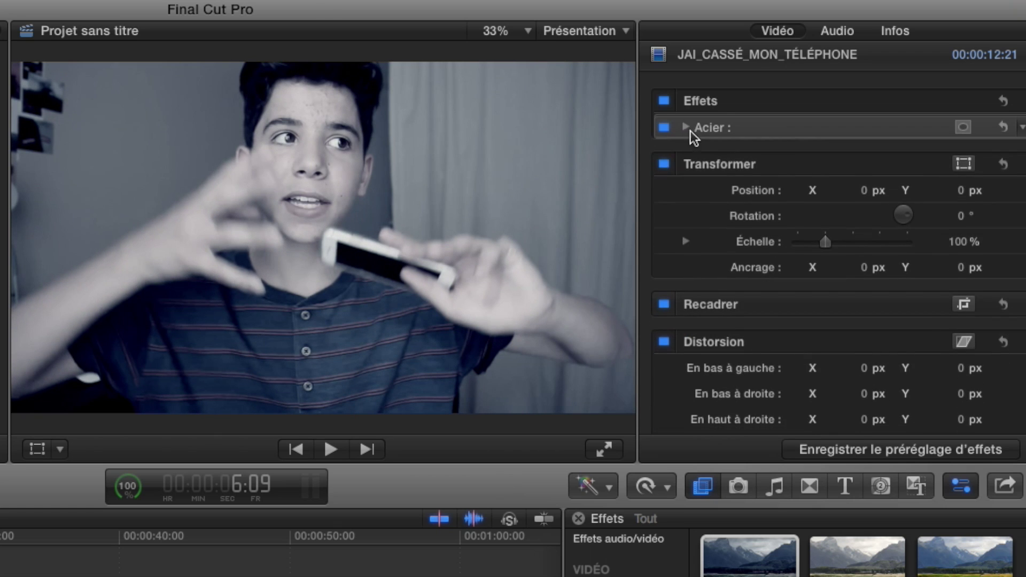
- Scale the first clip up to 102,42 % with the Transformer handles in the viewer
click(964, 163)
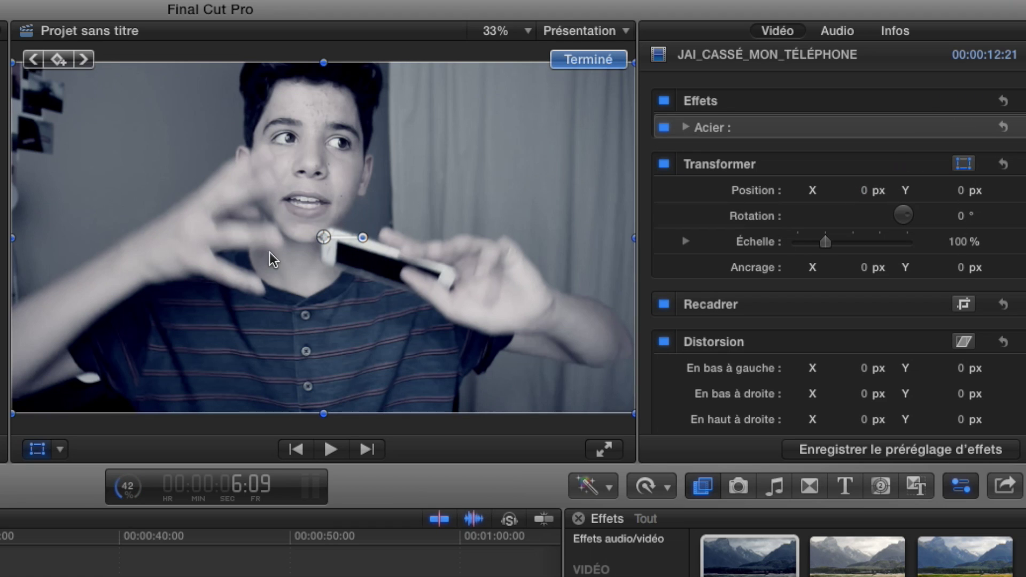
mouse_move(315, 243)
mouse_down()
mouse_move(268, 270)
mouse_move(347, 249)
mouse_move(323, 237)
mouse_up()
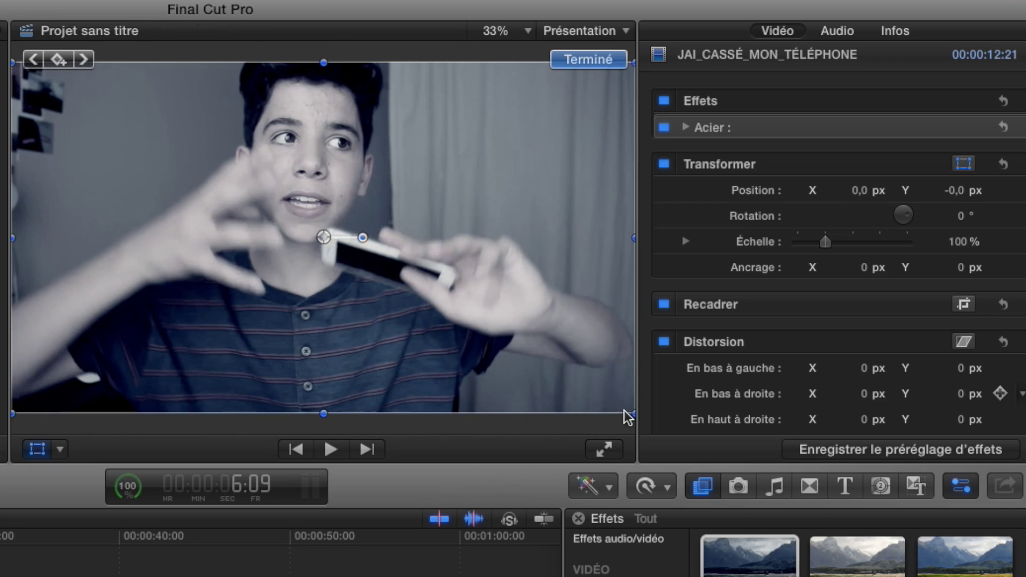
mouse_move(634, 412)
mouse_down()
mouse_move(705, 456)
mouse_move(636, 416)
mouse_up()
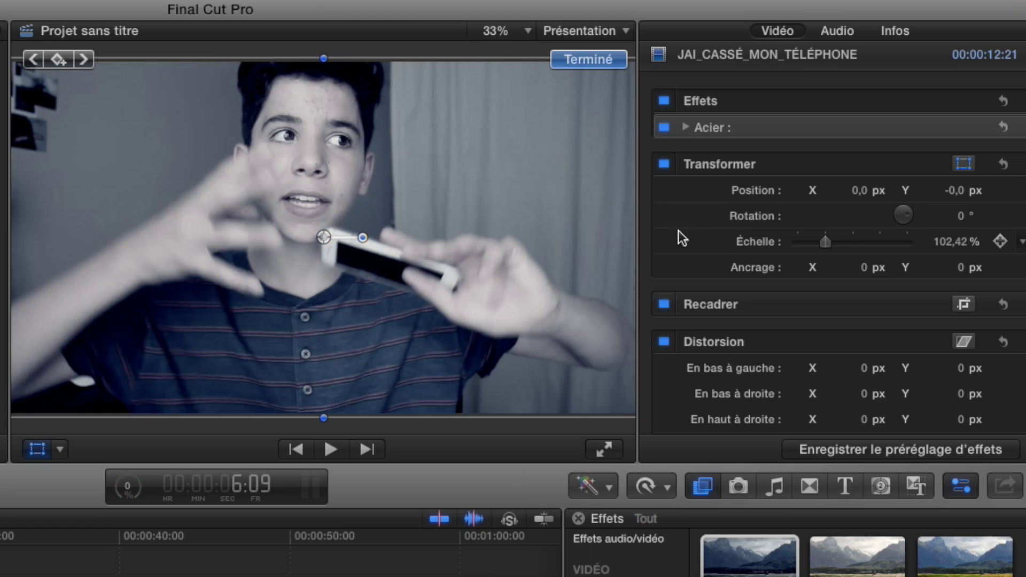
- Try trimming the first clip's top edge with Élaguer and reframing it from the upper corner with Recadrer
scroll(807, 265, down, 3)
click(964, 220)
click(965, 220)
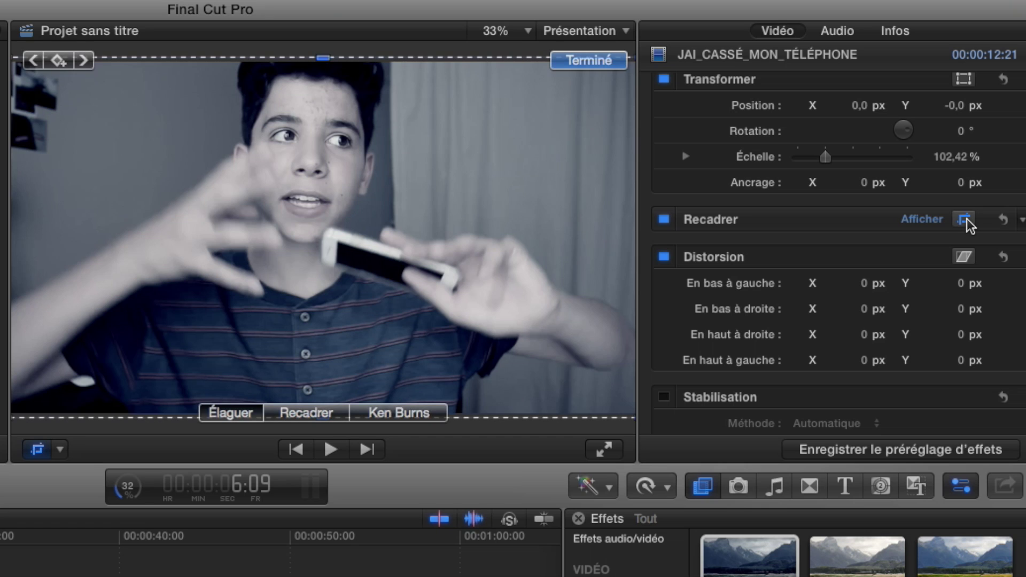
mouse_move(323, 60)
mouse_down()
mouse_move(324, 110)
mouse_move(323, 62)
mouse_up()
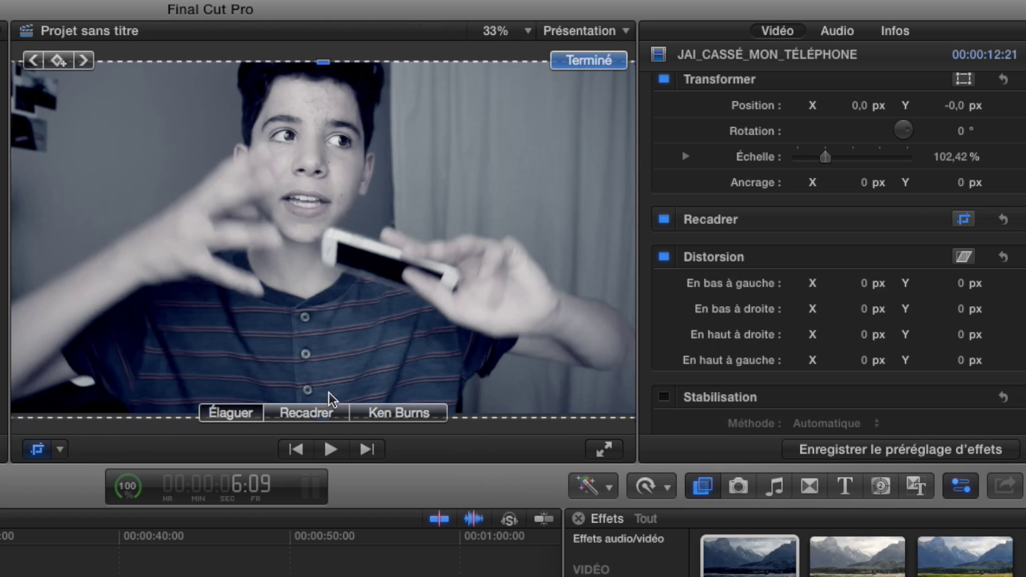
click(296, 412)
mouse_move(634, 73)
mouse_down()
mouse_move(426, 171)
mouse_move(638, 78)
mouse_up()
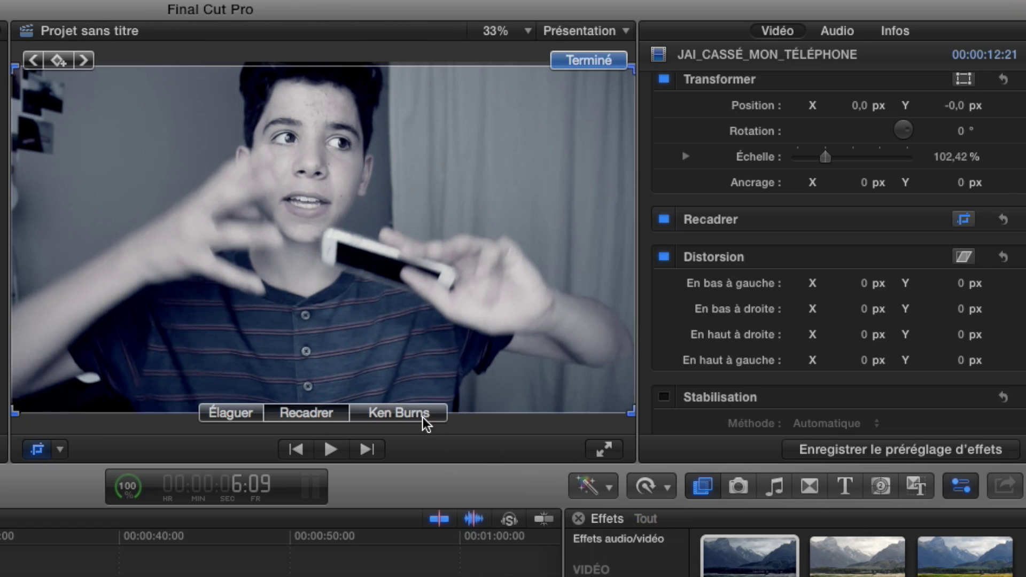
- Apply a Ken Burns move to the first clip with a smaller Début frame centred on the picture
click(399, 413)
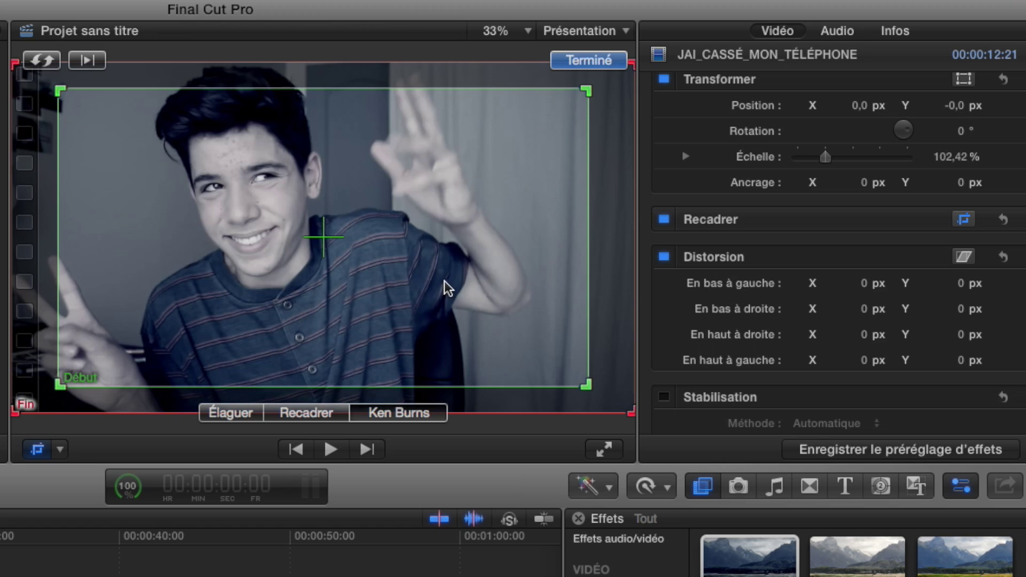
drag(573, 374, 427, 296)
drag(308, 212, 361, 243)
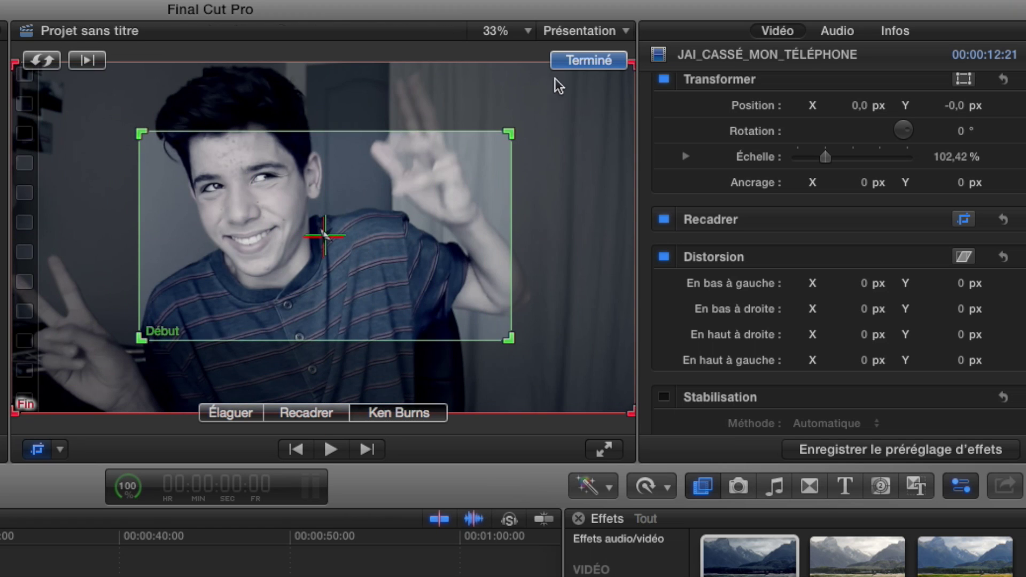
click(588, 60)
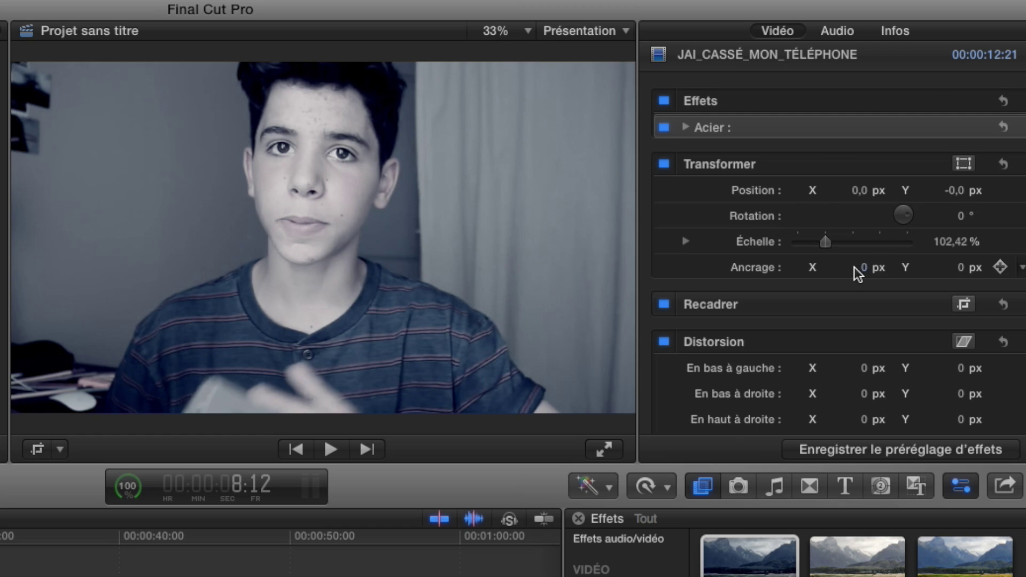
- Distort the first clip by shifting its top edge X 3,2 px and Y -8,1 px
scroll(855, 274, down, 5)
click(964, 202)
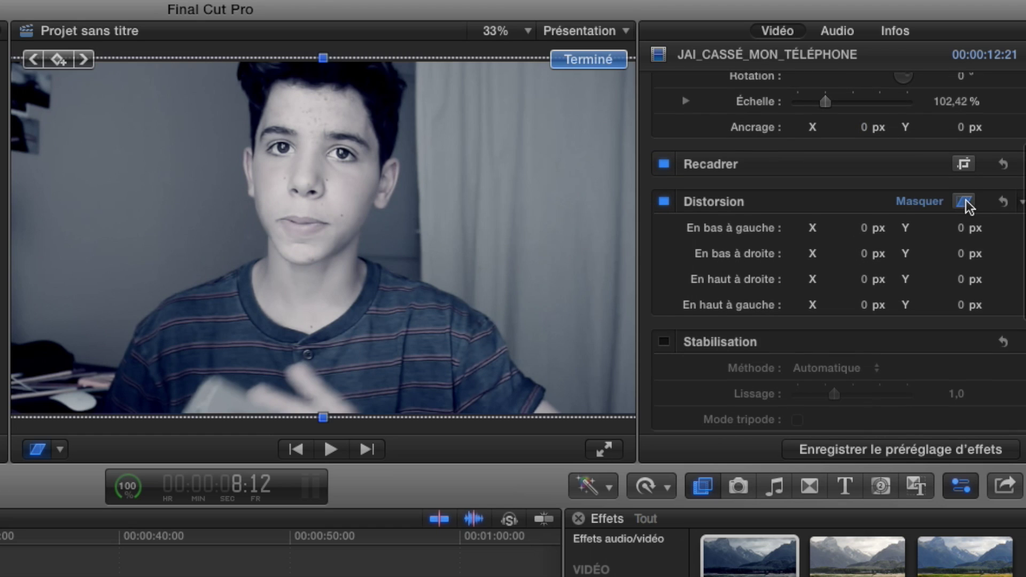
mouse_move(322, 57)
mouse_down()
mouse_move(451, 155)
mouse_move(174, 197)
mouse_move(506, 197)
mouse_move(320, 137)
mouse_move(323, 62)
mouse_up()
click(592, 60)
- Look through the first clip's Stabilisation, Obturateur roulant, Adaptation spatiale and Compositing settings
scroll(852, 294, down, 10)
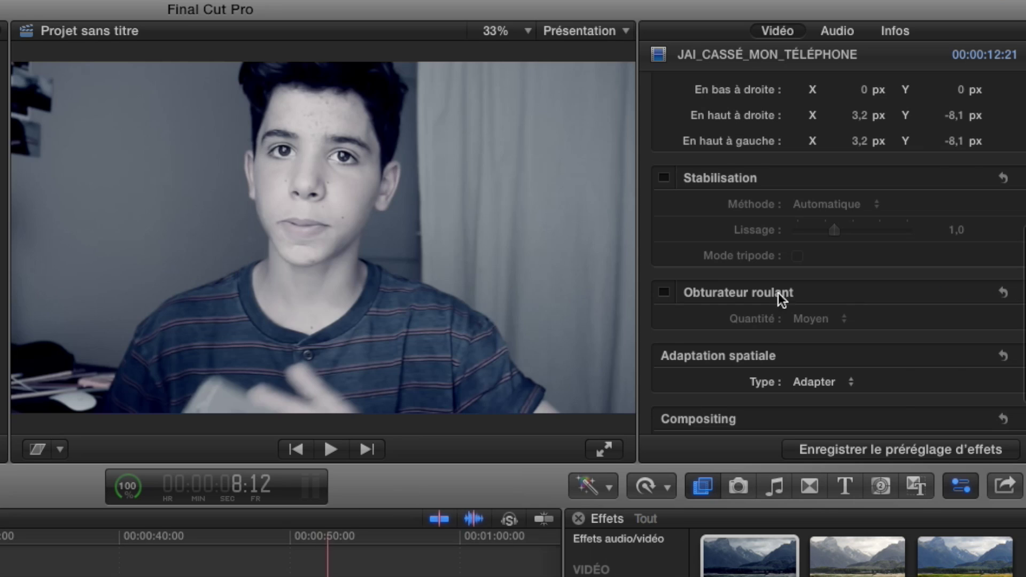
scroll(652, 163, up, 10)
scroll(720, 236, down, 10)
scroll(717, 231, down, 1)
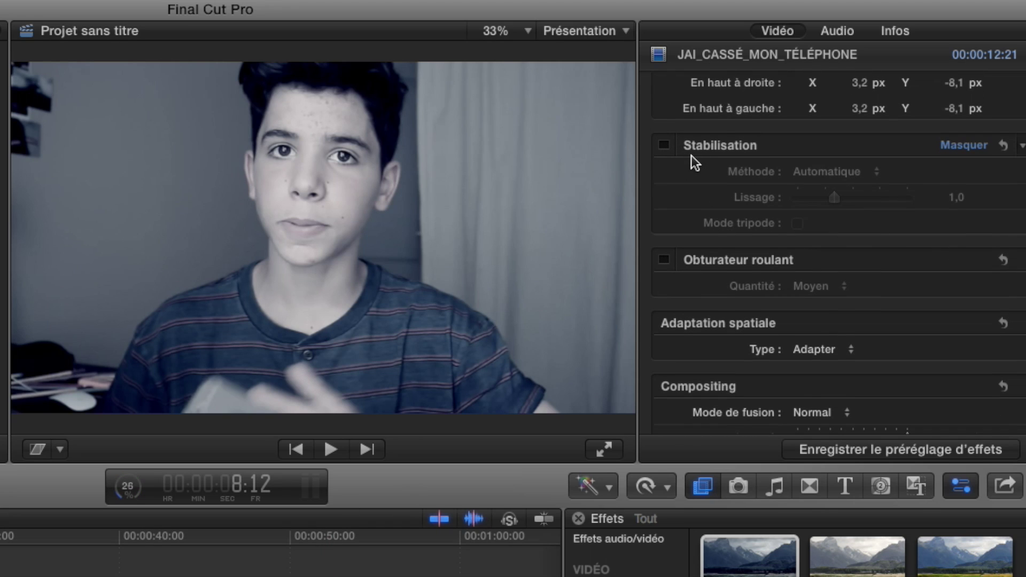
scroll(691, 156, down, 2)
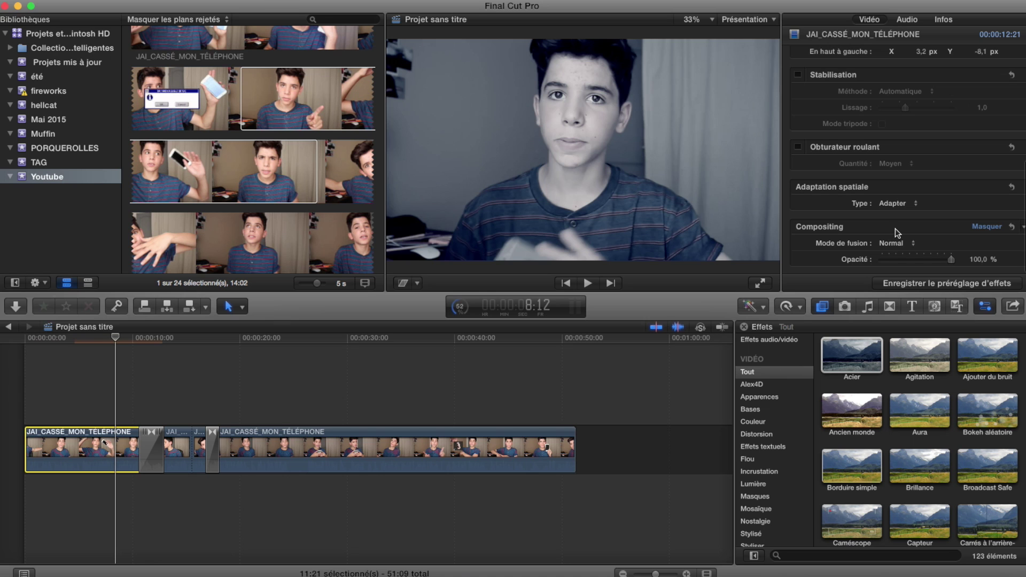
- Place a 4-second excerpt of the source clip above the first timeline clip and lower its opacity
click(236, 201)
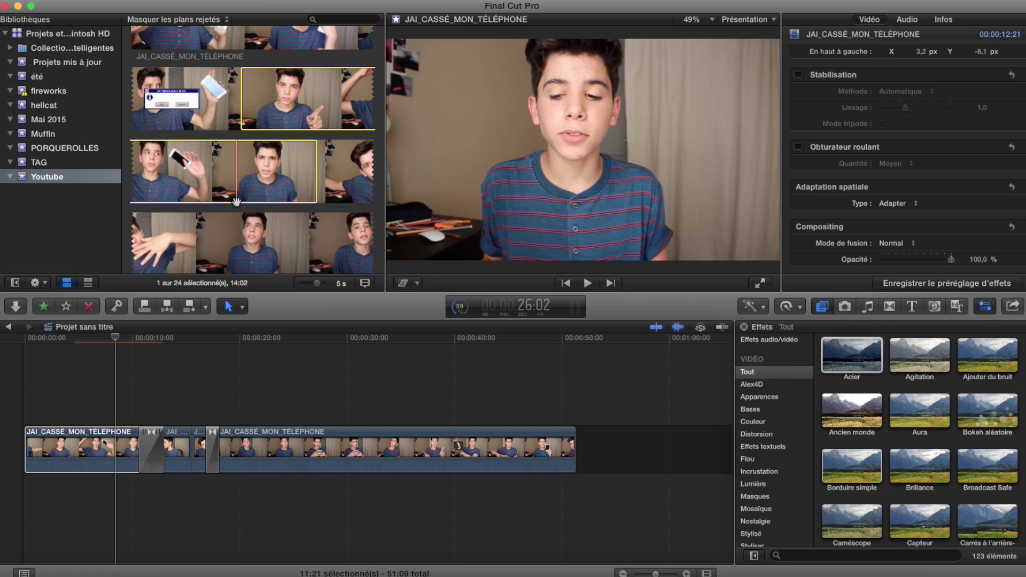
click(249, 235)
scroll(249, 235, down, 1)
drag(316, 232, 102, 417)
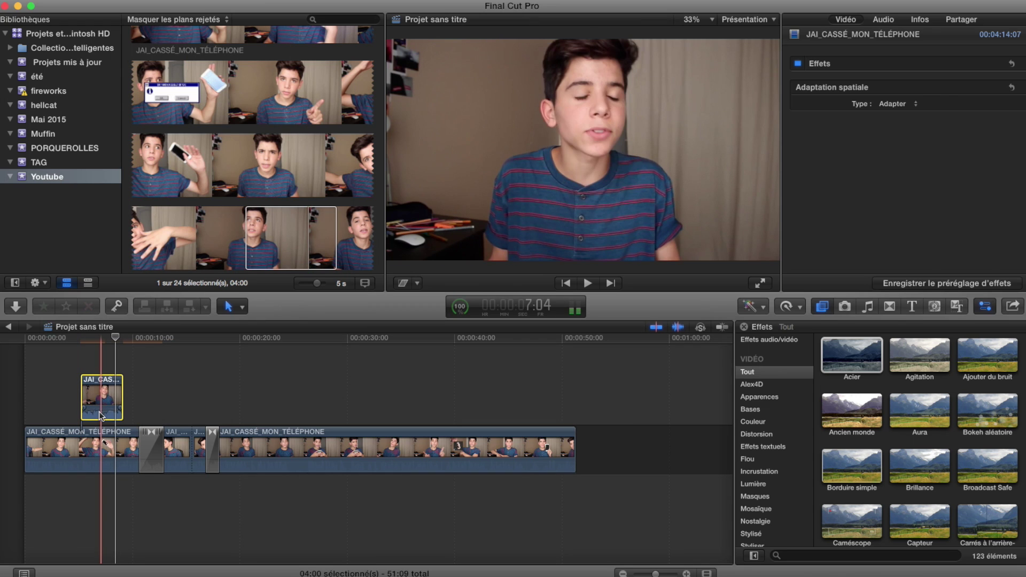
scroll(839, 156, down, 5)
scroll(839, 156, down, 5)
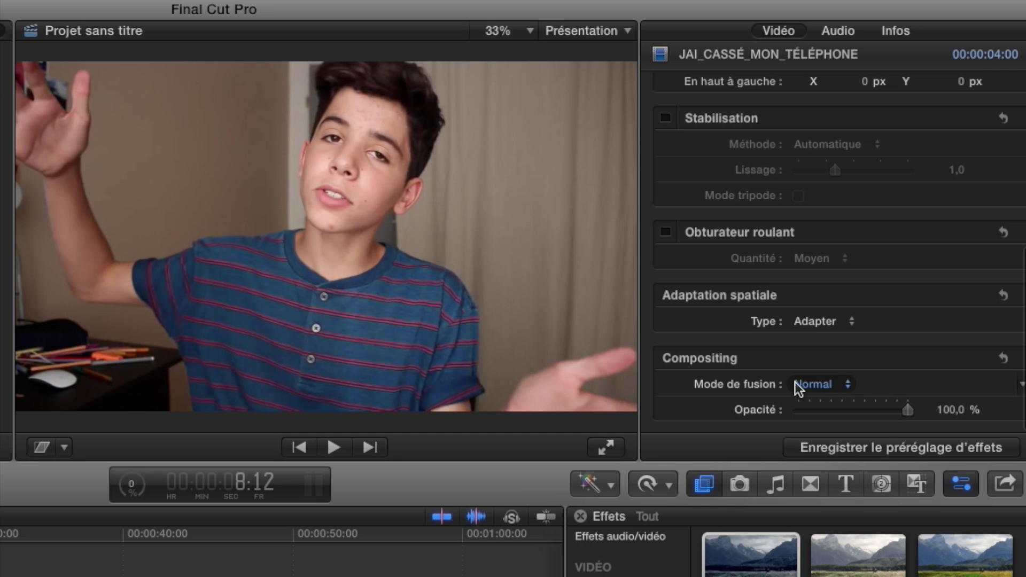
drag(906, 410, 850, 421)
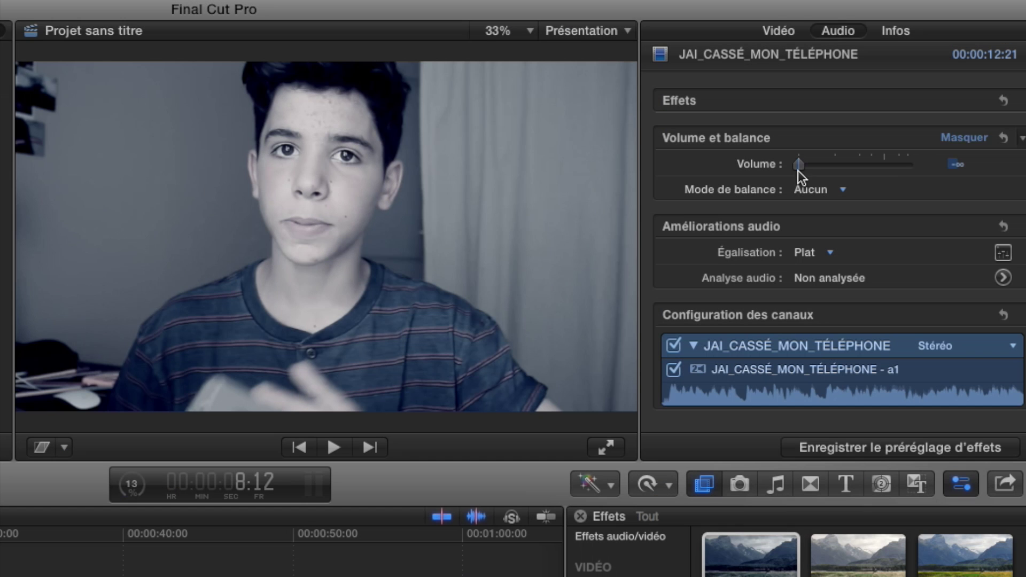
- Set the first clip's volume to -74 and look at the available equalisation presets
drag(805, 169, 776, 171)
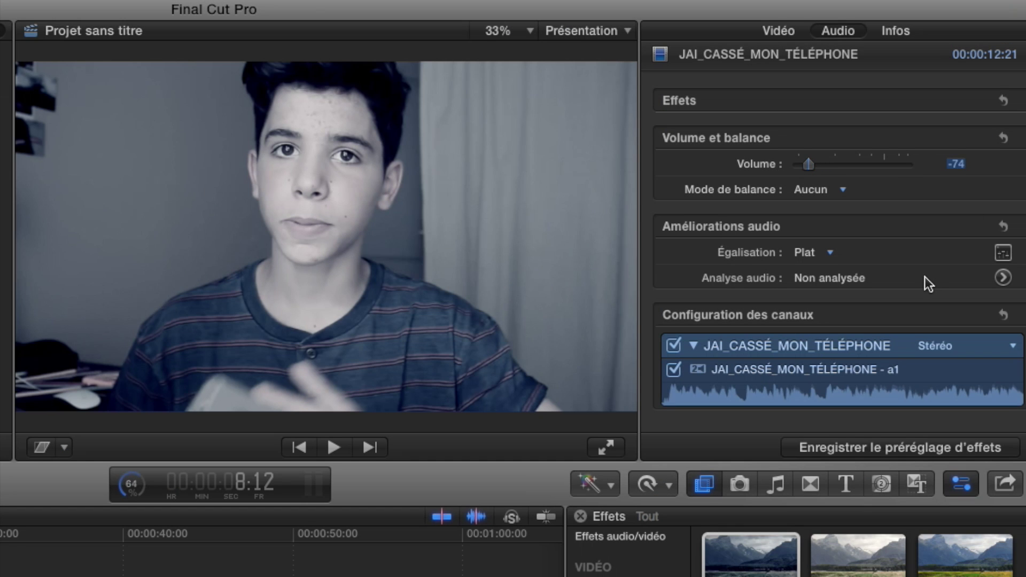
click(817, 252)
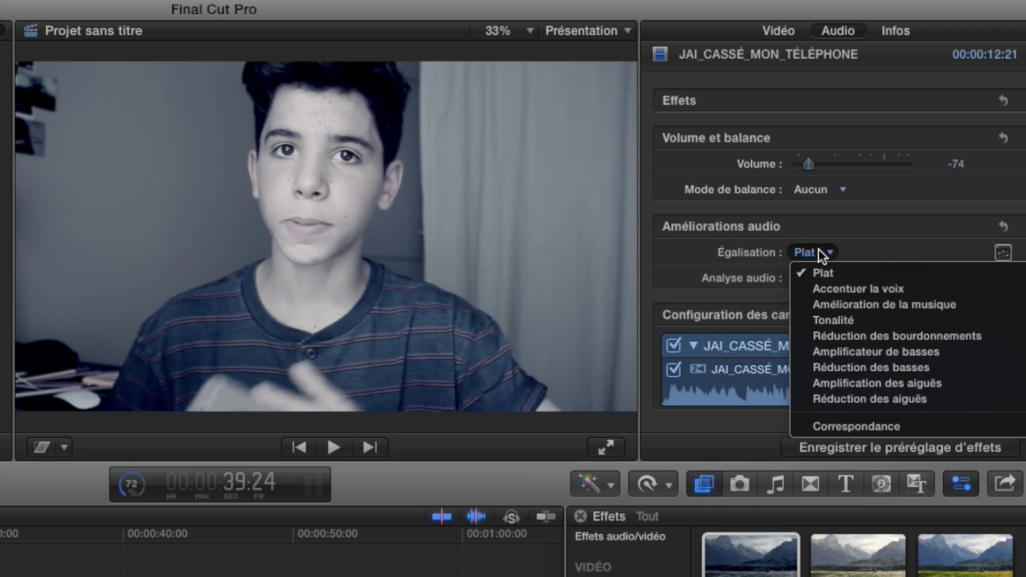
click(845, 238)
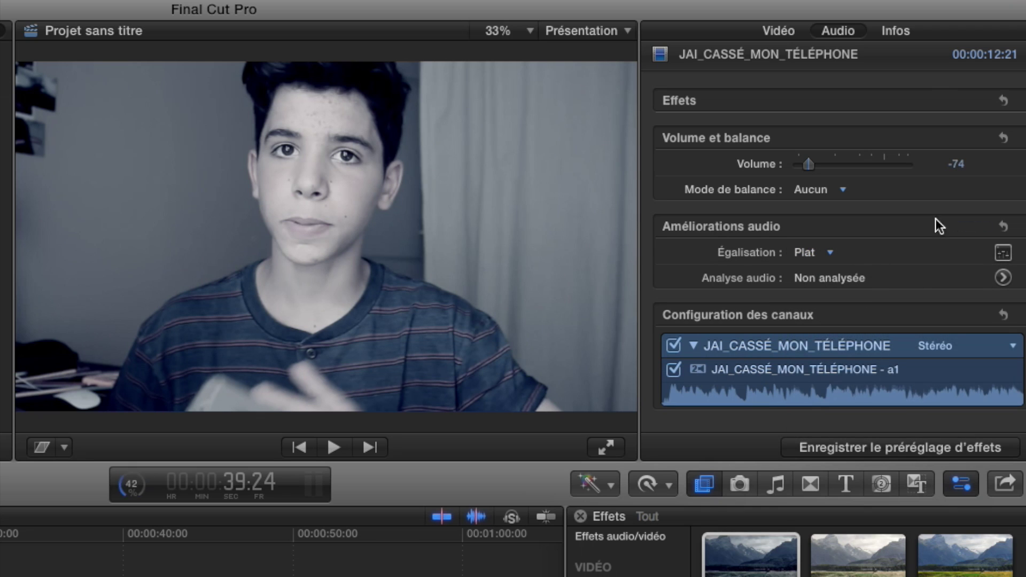
- Look at the first clip's file information and the destinations available for sharing the project
click(905, 33)
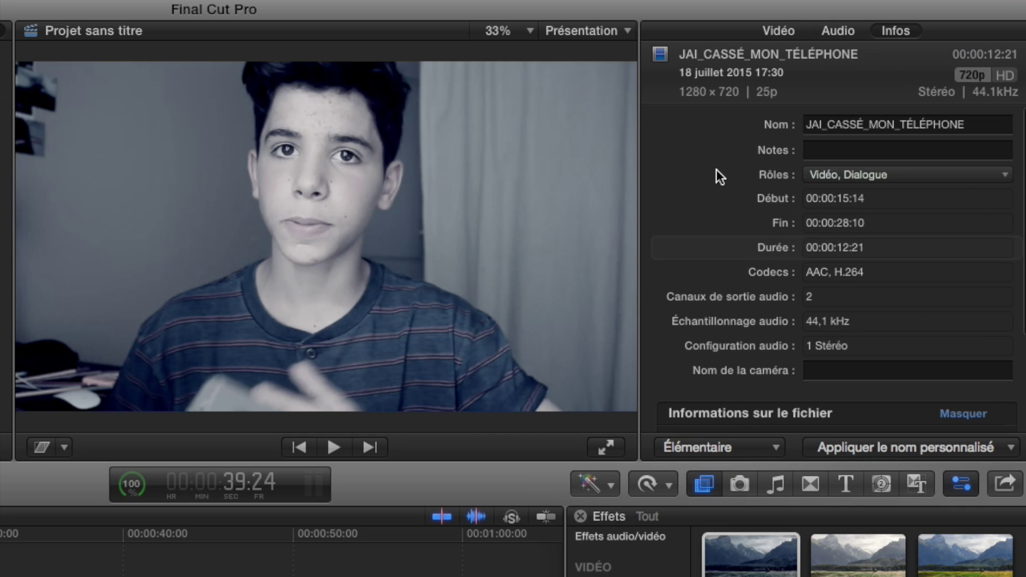
click(837, 31)
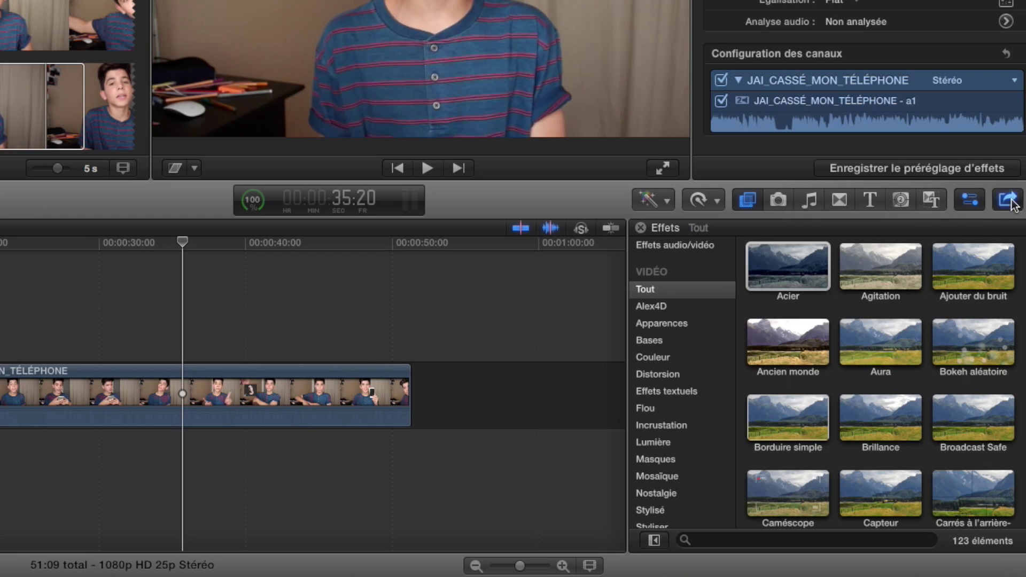
click(1008, 201)
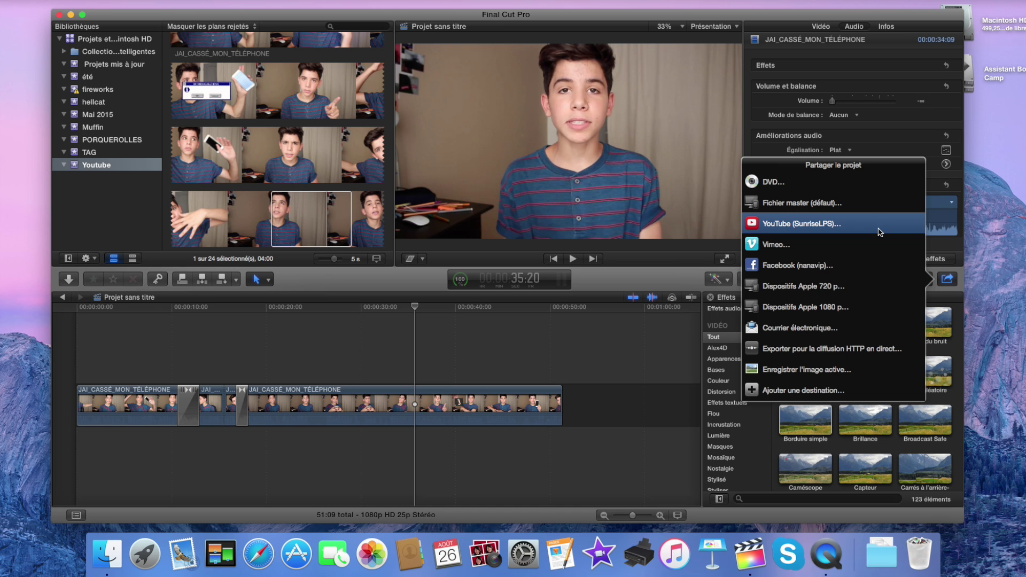
click(603, 327)
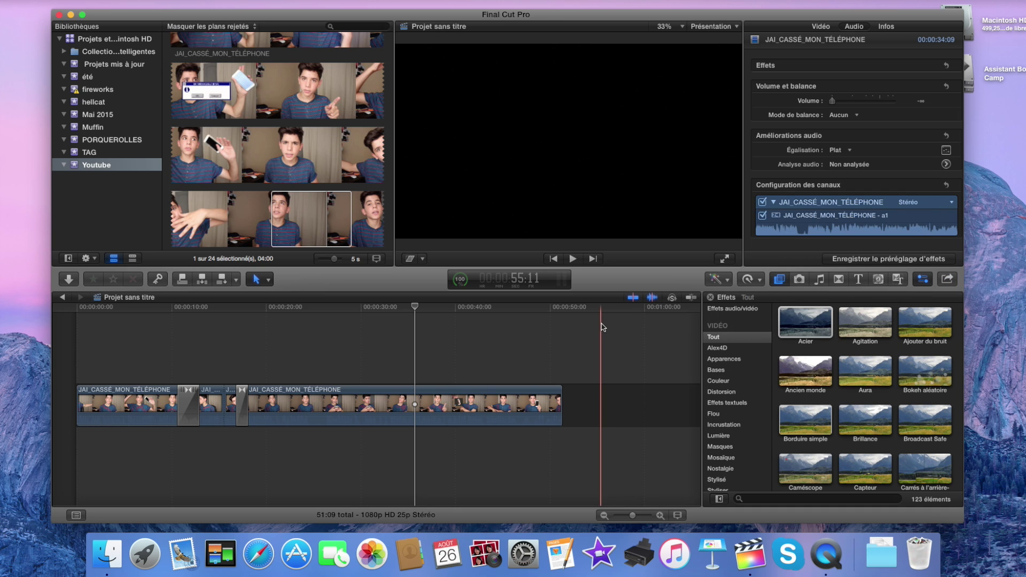